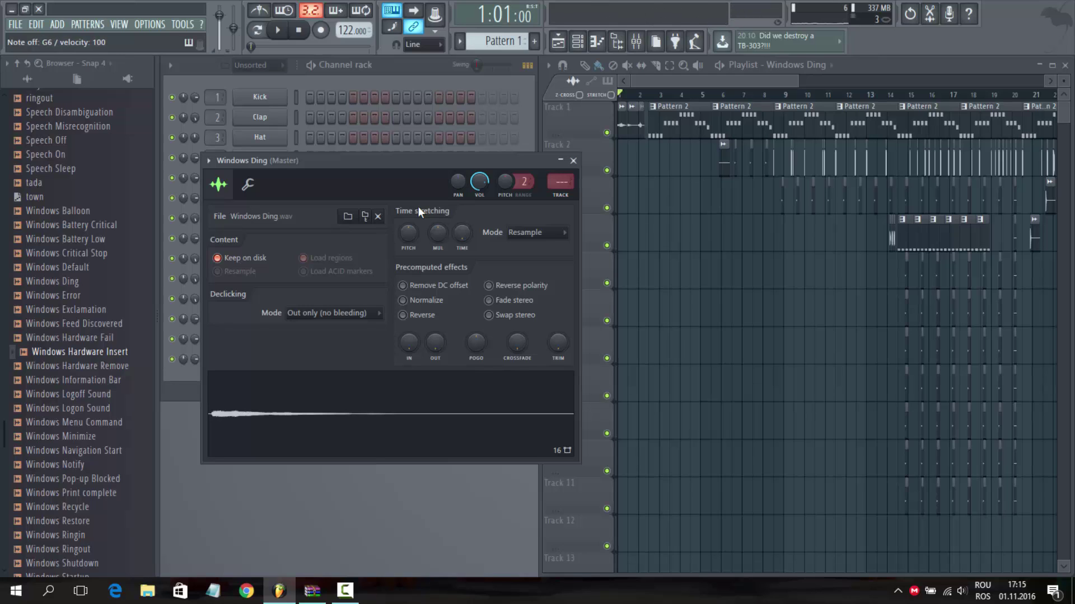
Check the sampler settings of the Windows Ding, Windows Ding #2 and Windows Navigation Start #2 channels and audition their sounds.
click(573, 160)
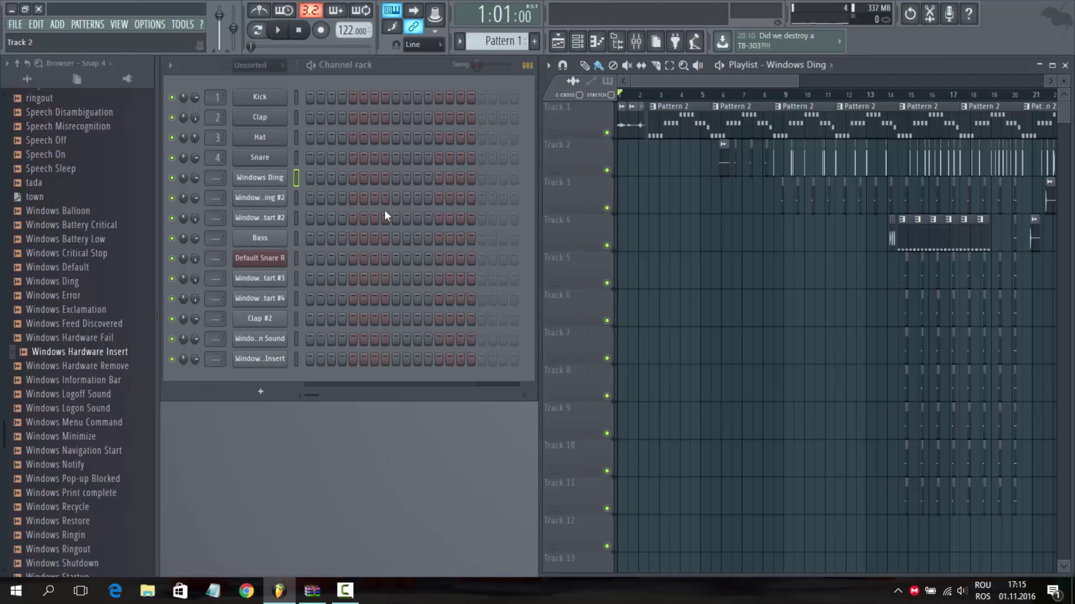
click(263, 200)
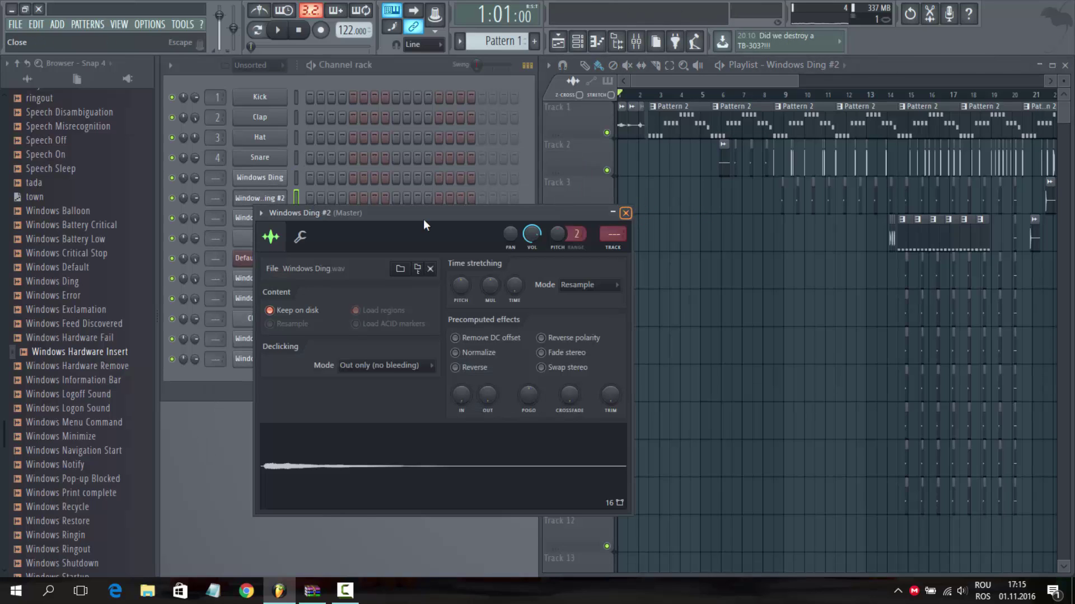
key(Escape)
click(259, 219)
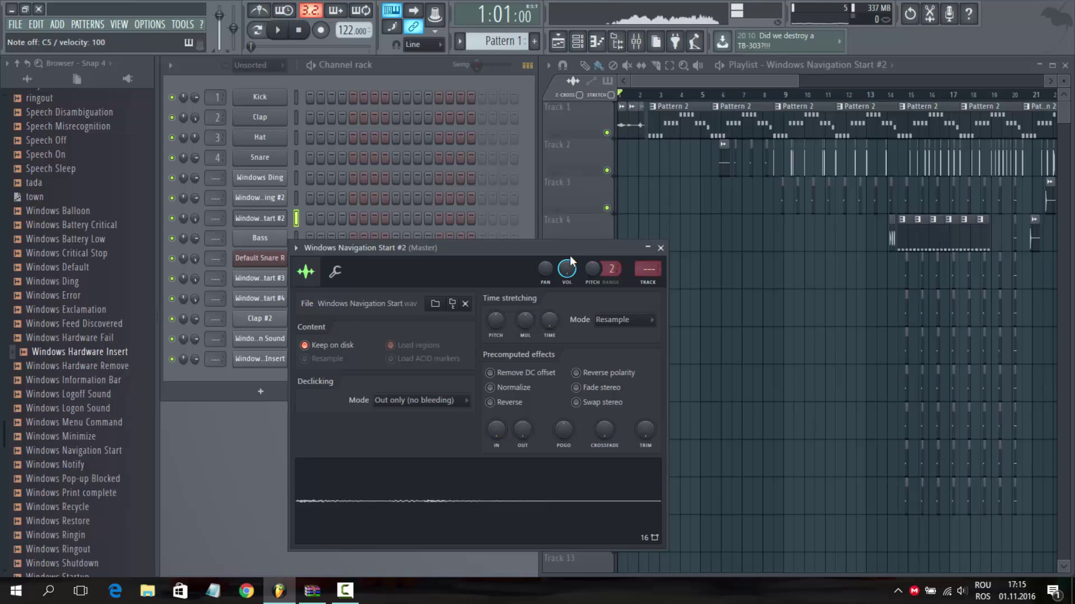
click(660, 247)
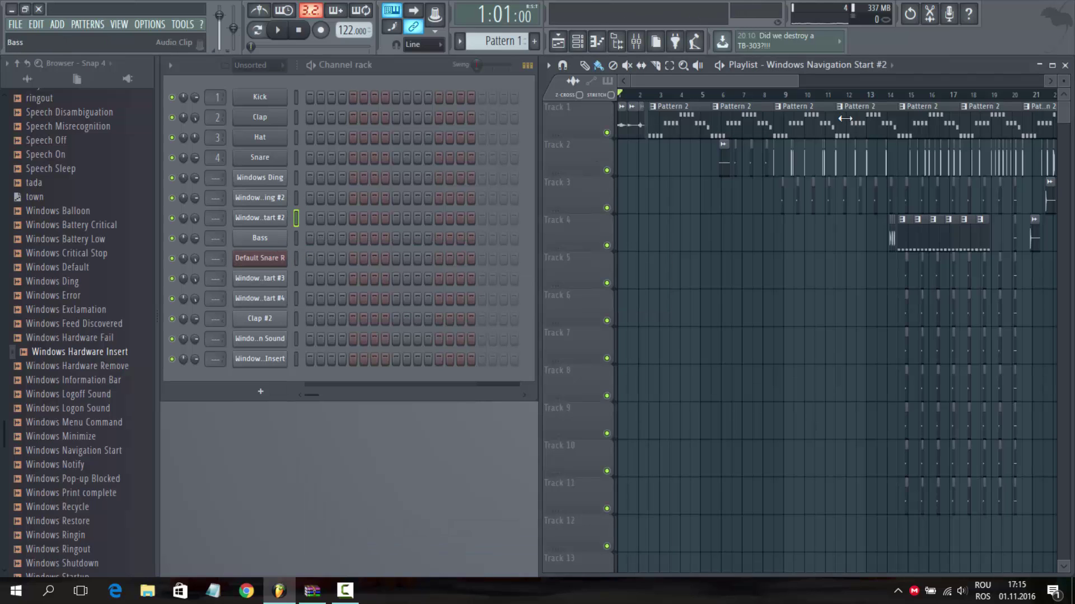
Place two Bass clips on Track 3 past the end of the song, around bars 38 and 39, and play them.
click(1052, 65)
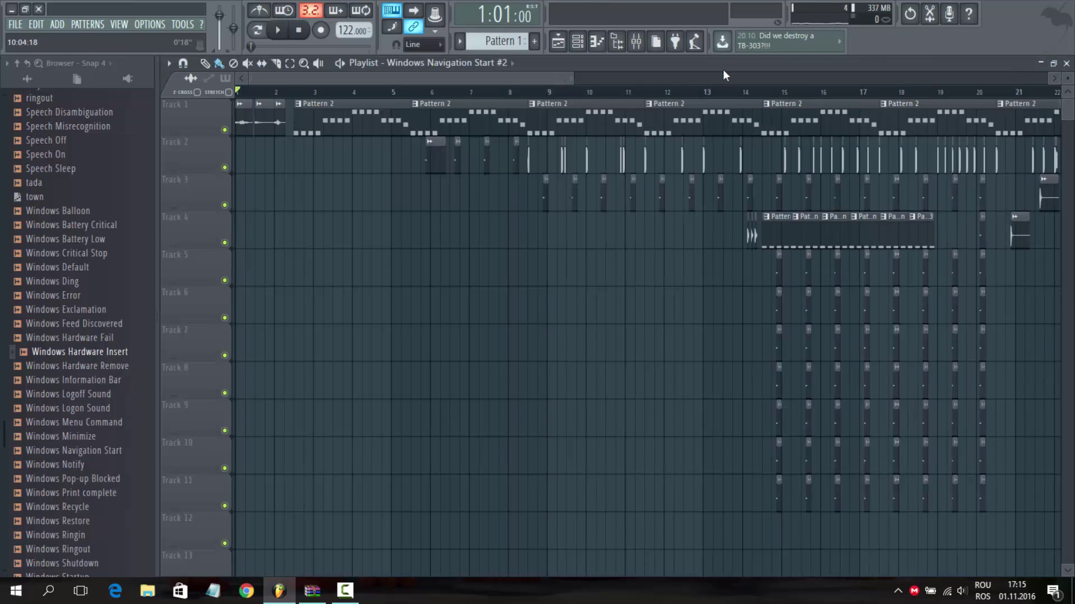
scroll(875, 86, right, 10)
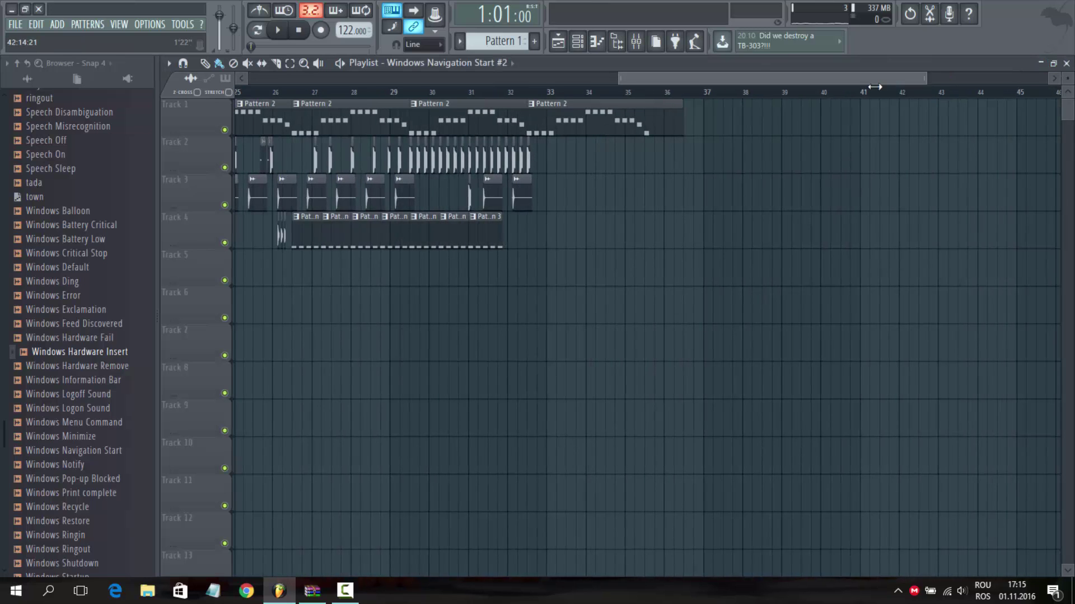
scroll(875, 86, up, 2)
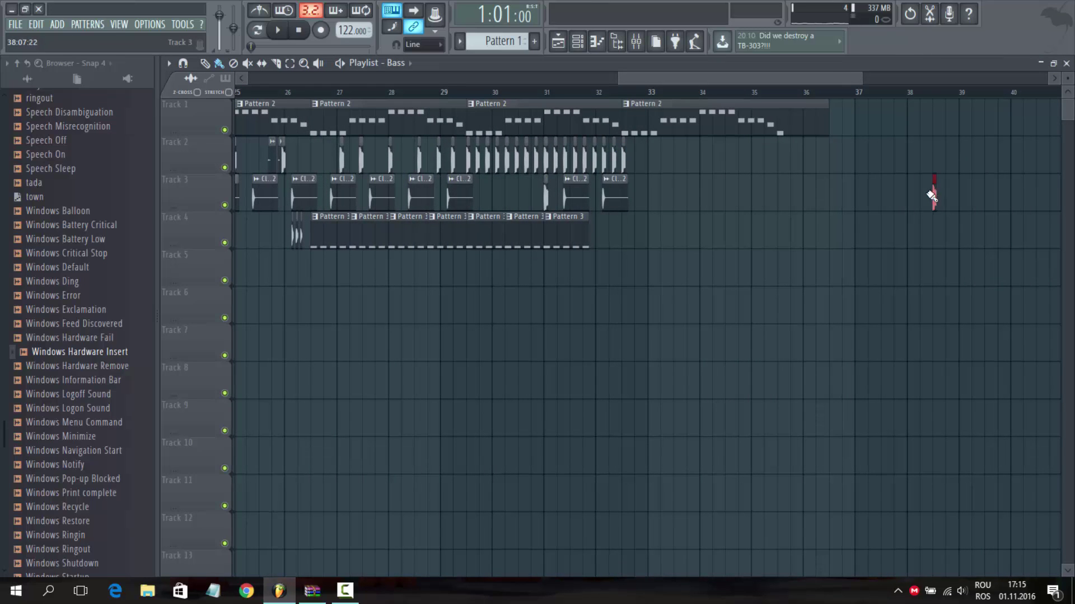
click(960, 196)
click(920, 94)
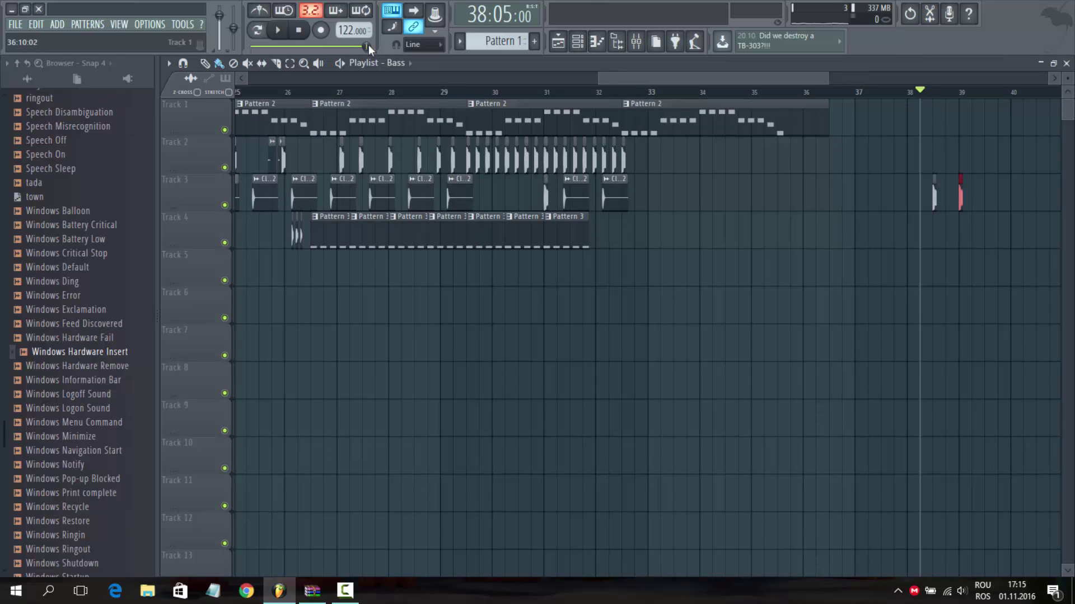
key(space)
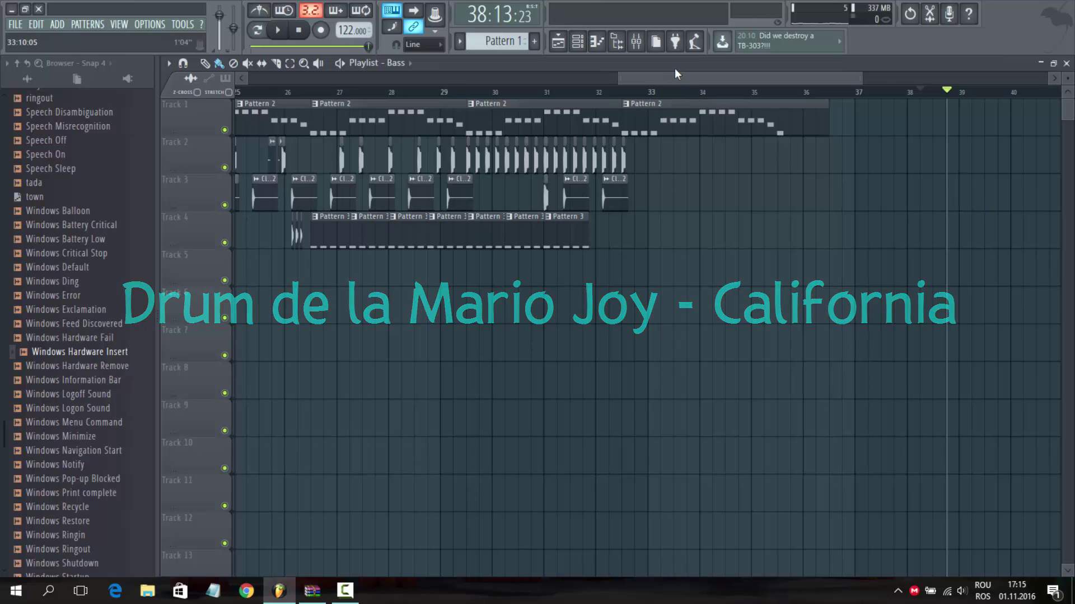
Place two Bass clips on Track 4 in the empty area around bar 39 and preview them in the maximized playlist.
drag(629, 78, 503, 78)
click(501, 78)
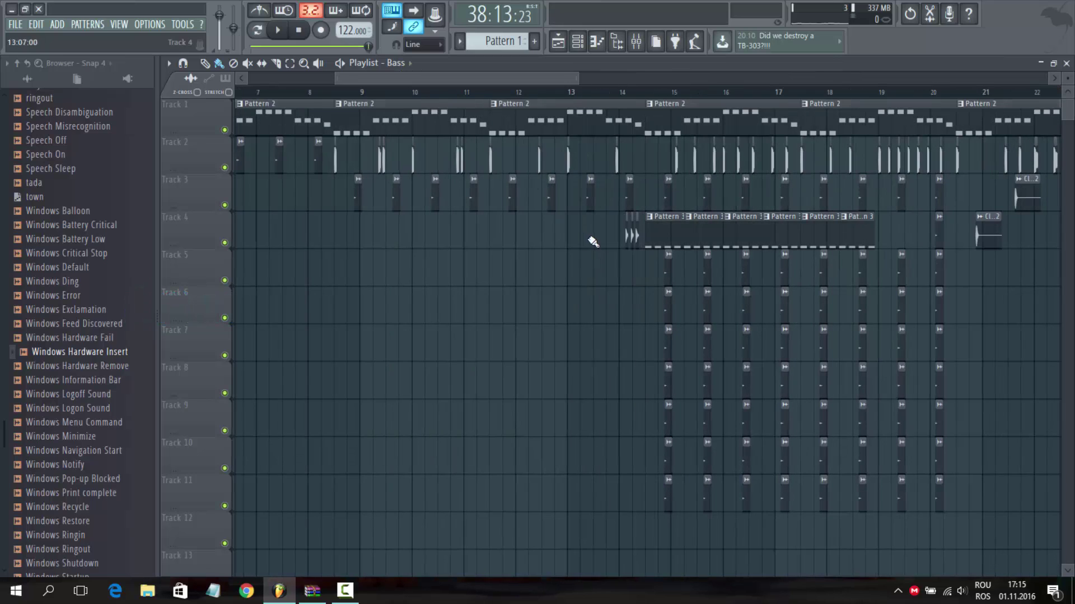
drag(562, 78, 874, 78)
click(867, 236)
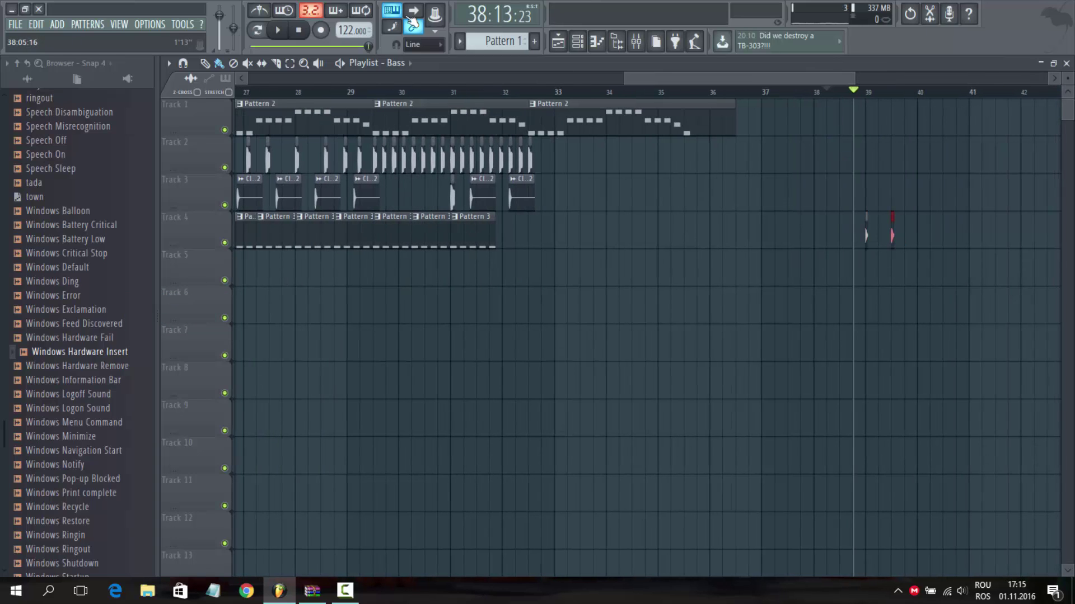
click(278, 30)
click(278, 30)
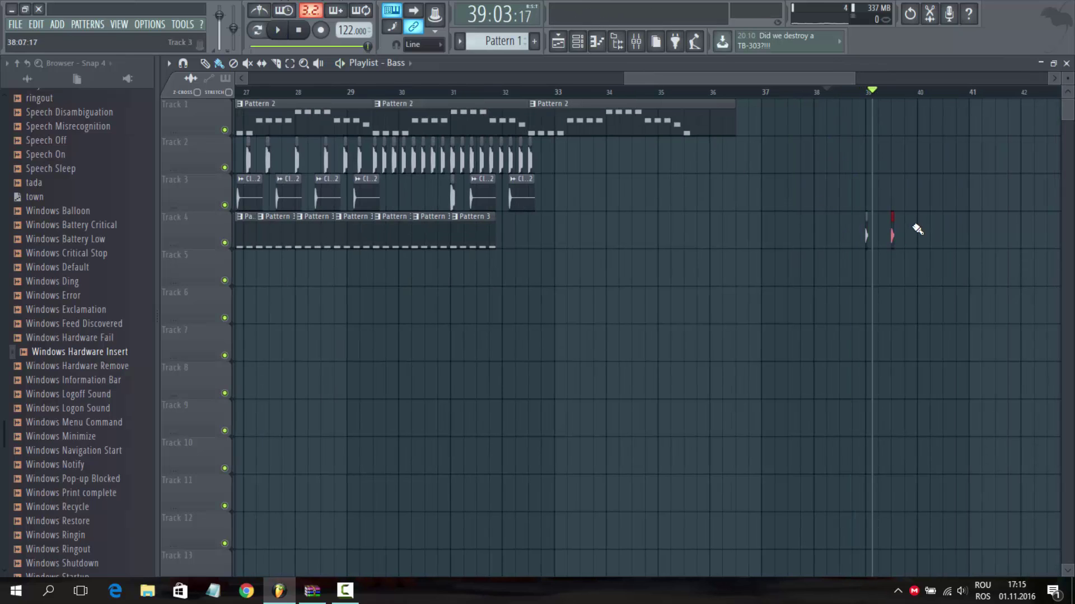
click(1053, 64)
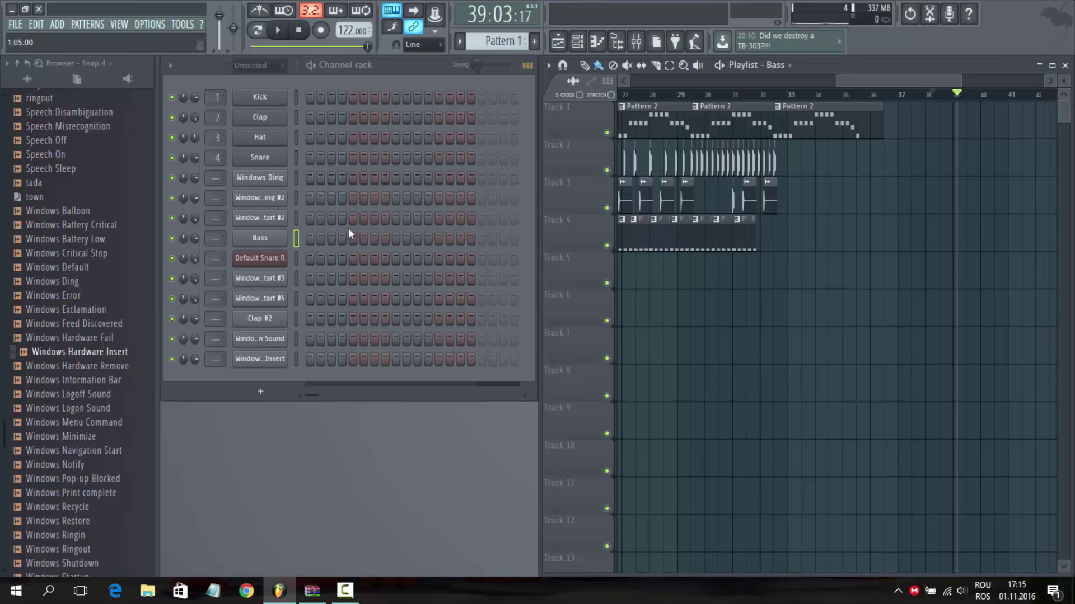
Check the sampler settings of the Windows Navigation Start #3, Windows Navigation Start #4 and Clap #2 channels.
click(275, 282)
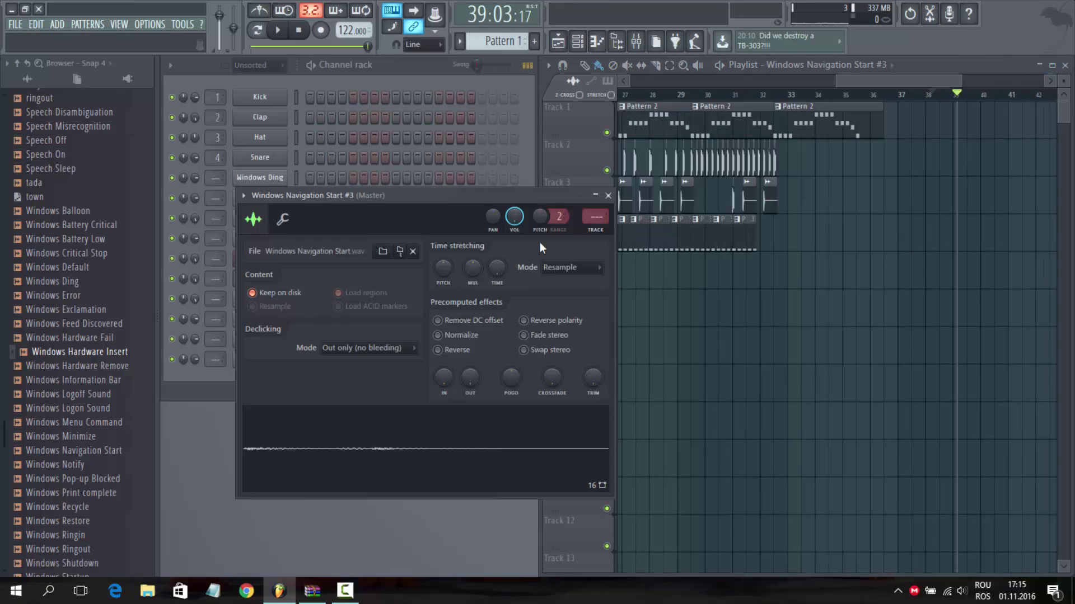
click(608, 196)
click(259, 299)
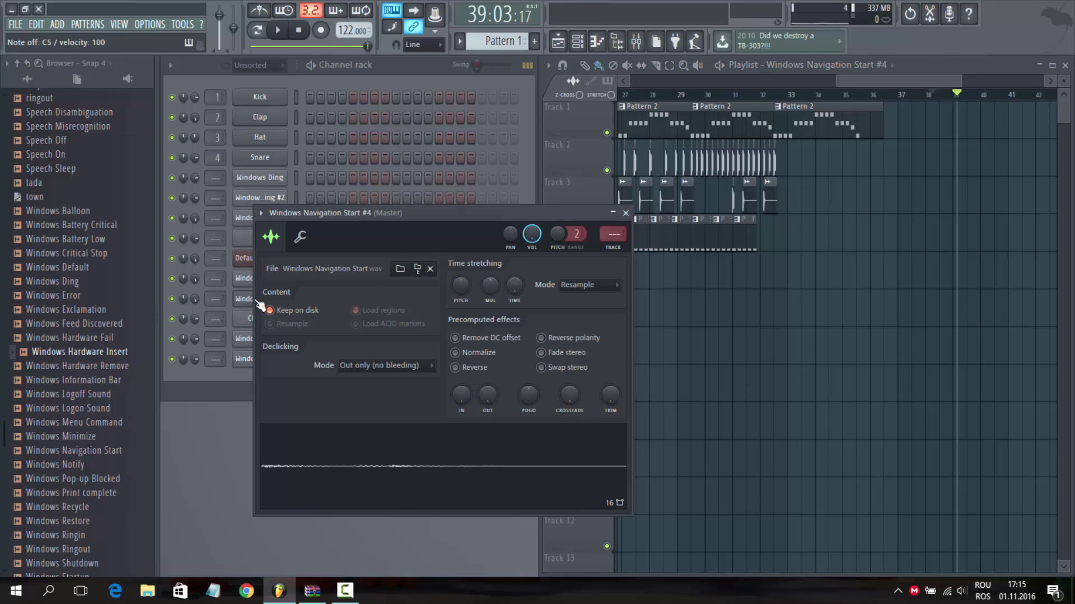
click(626, 214)
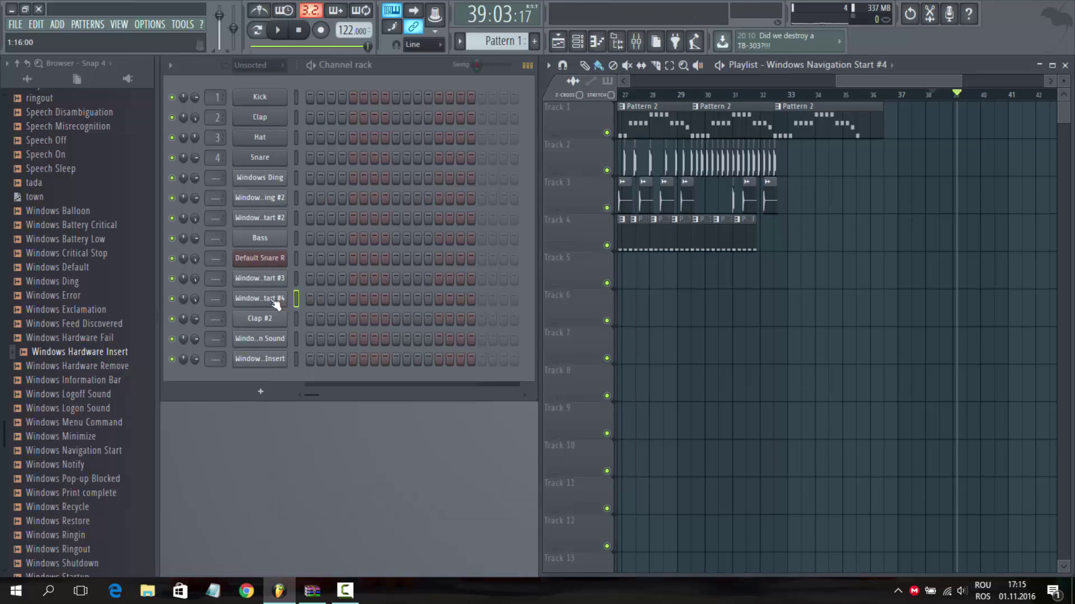
click(270, 322)
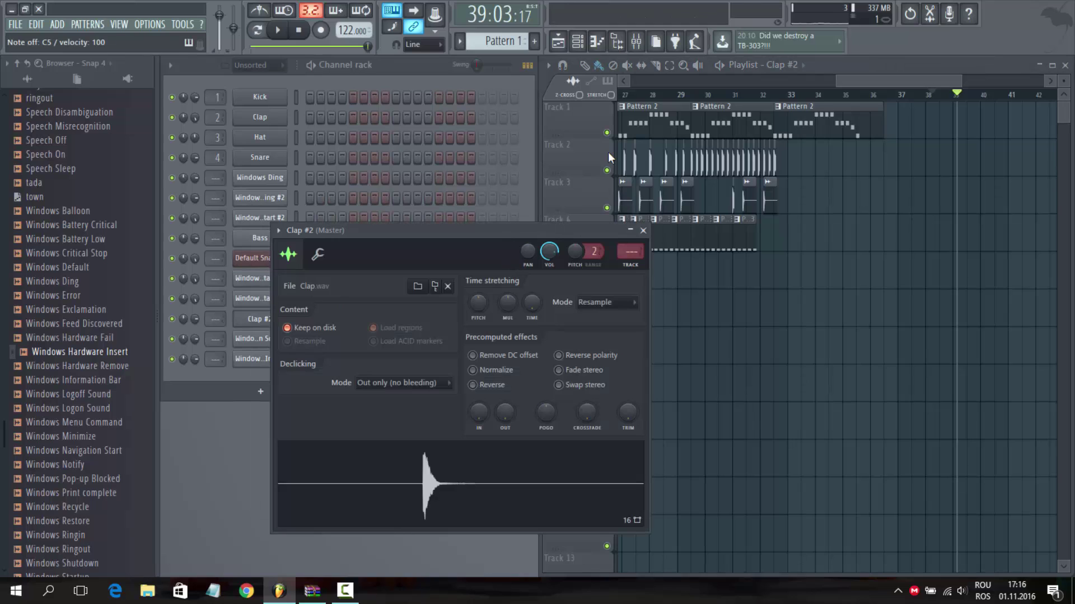
click(642, 231)
Audition the Windows Logon Sound and Windows Hardware Insert samples at different notes in their channel windows.
click(271, 358)
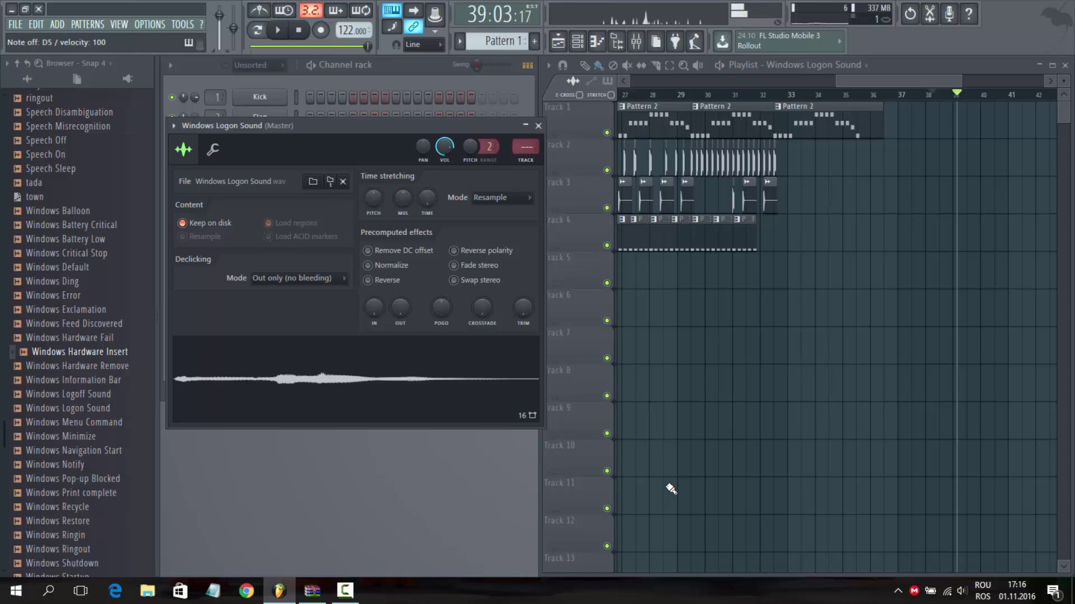
key(e)
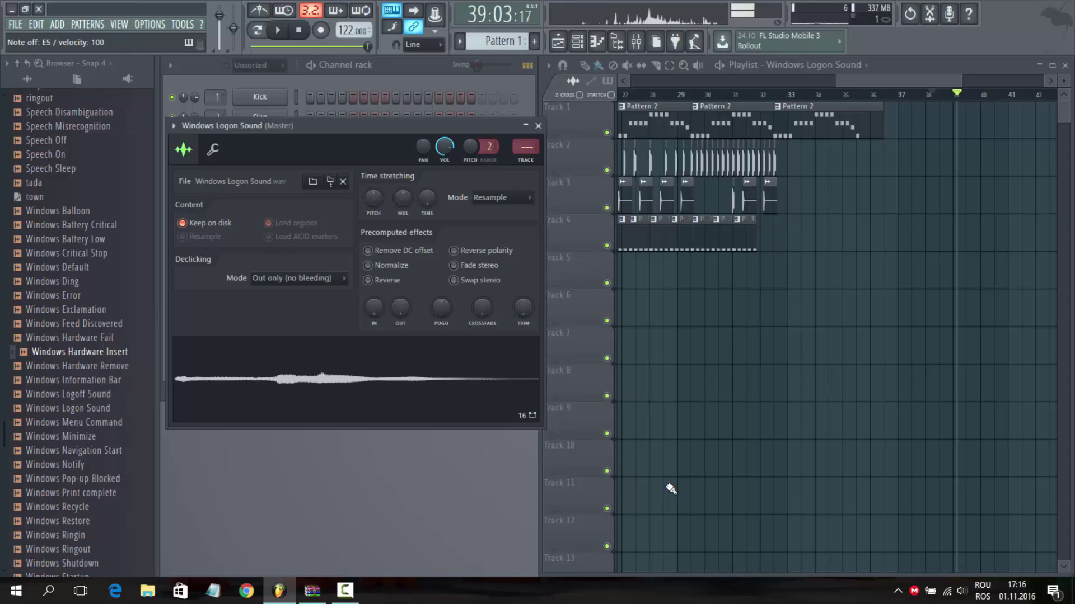
click(539, 126)
click(287, 358)
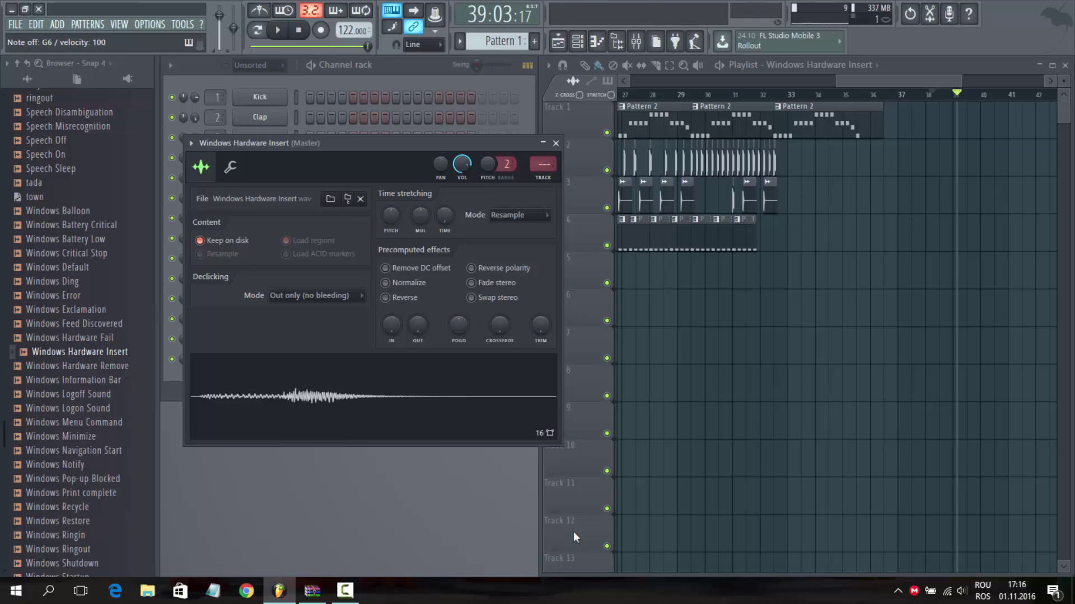
click(556, 144)
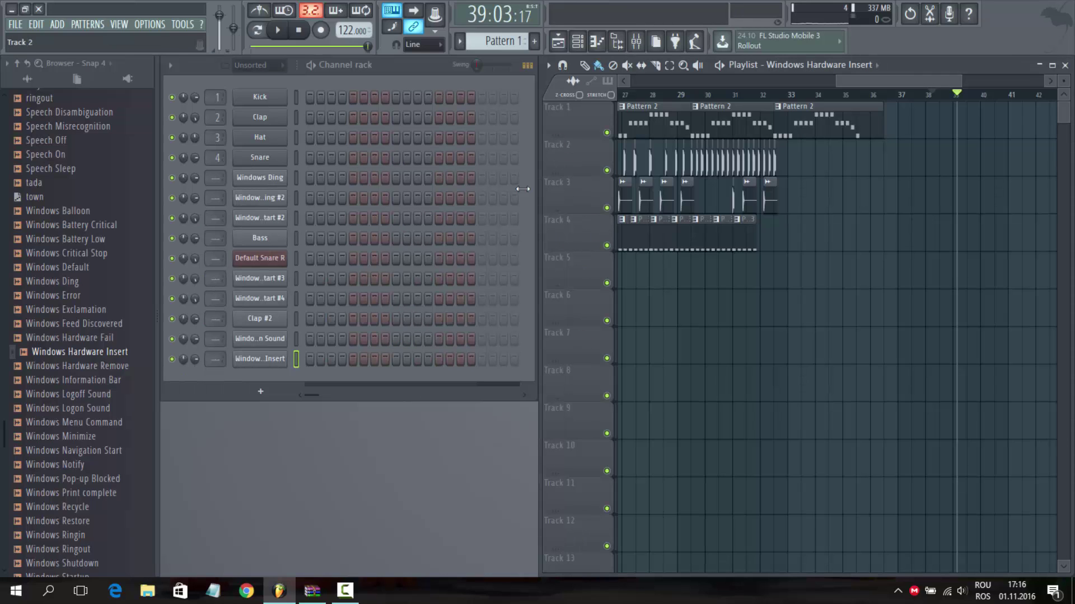
Play the whole arrangement from bar 1 in the maximized playlist, following it to the last Pattern 2 clip, and stop playback.
click(1052, 65)
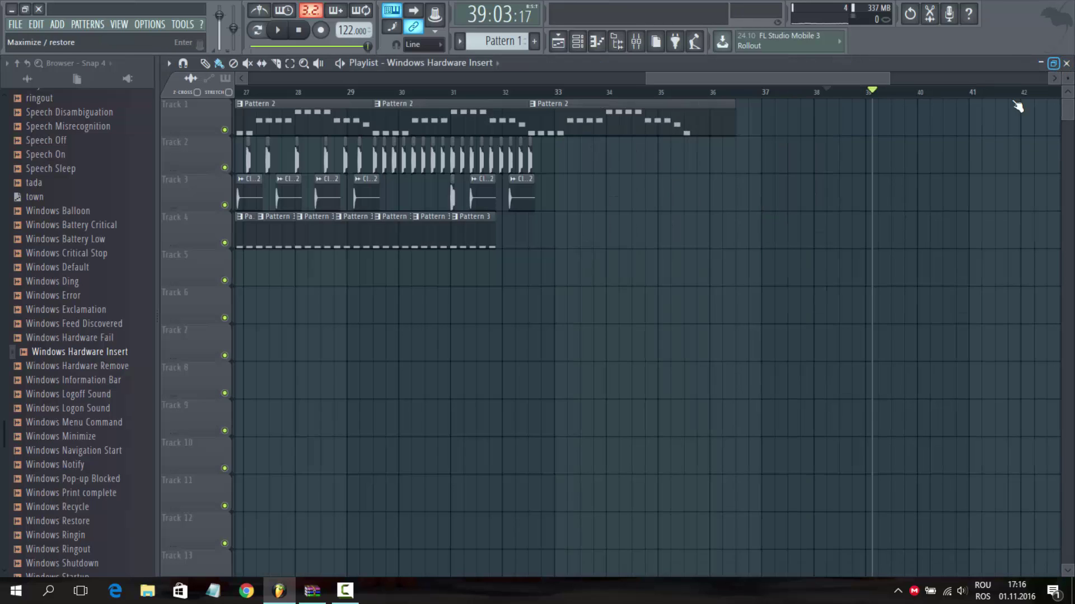
scroll(482, 105, left, 5)
scroll(448, 174, left, 10)
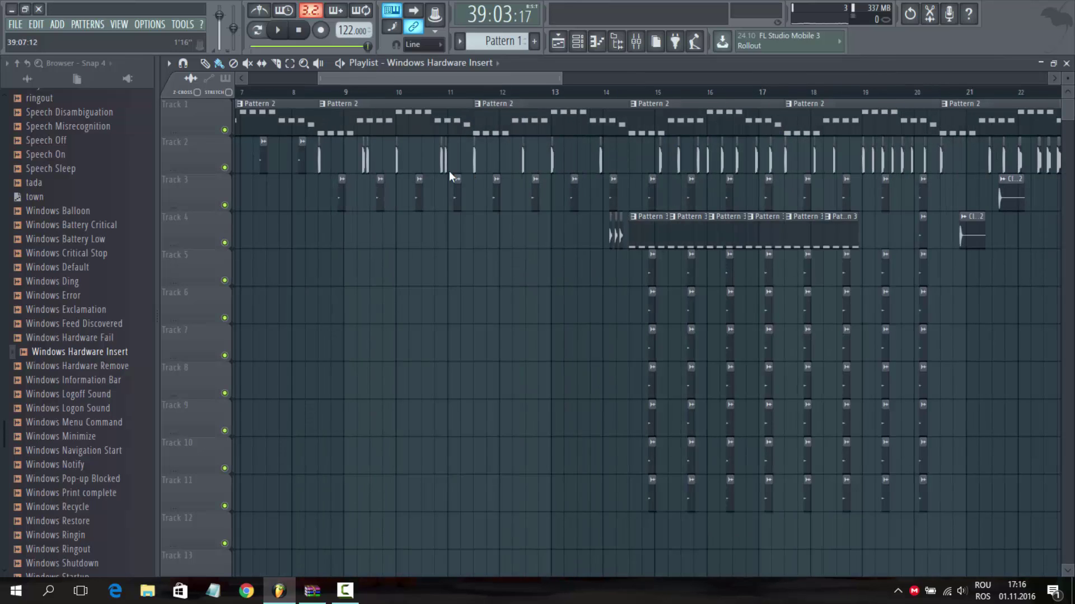
click(236, 93)
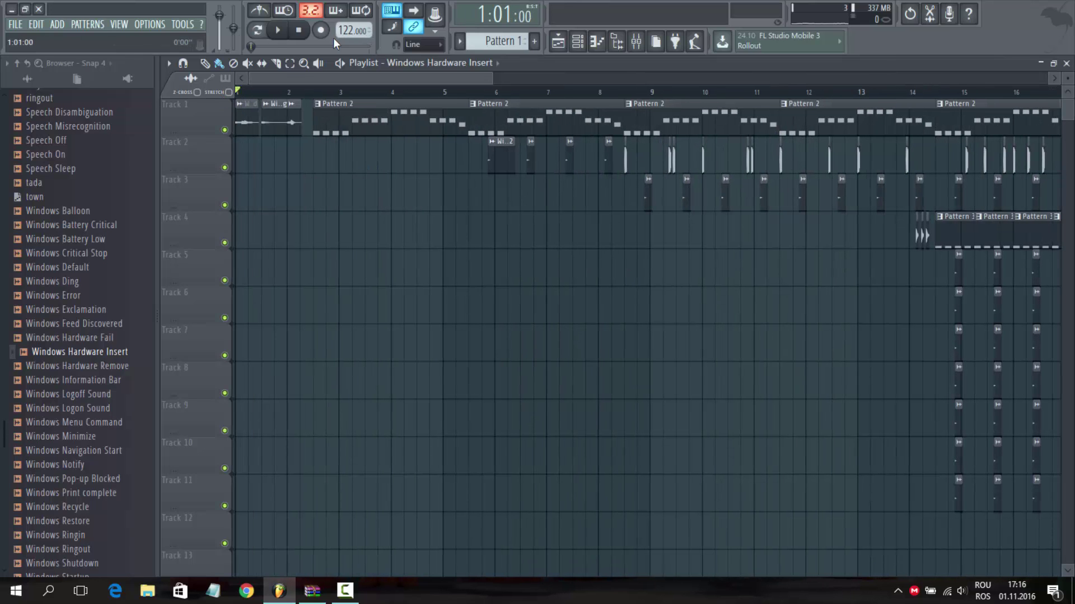
click(280, 33)
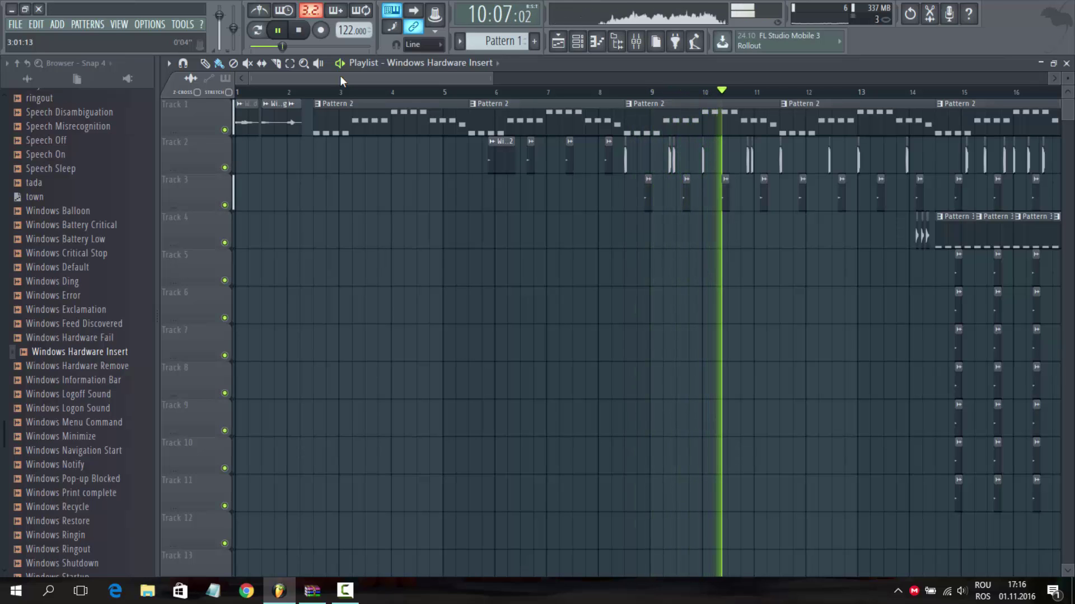
drag(372, 77, 462, 77)
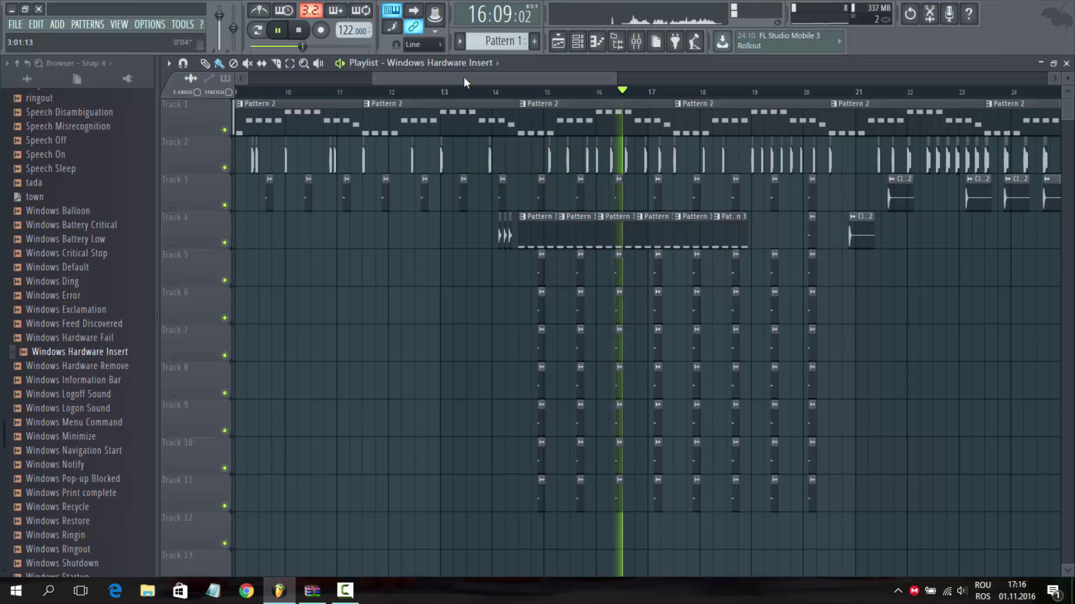
scroll(562, 77, right, 6)
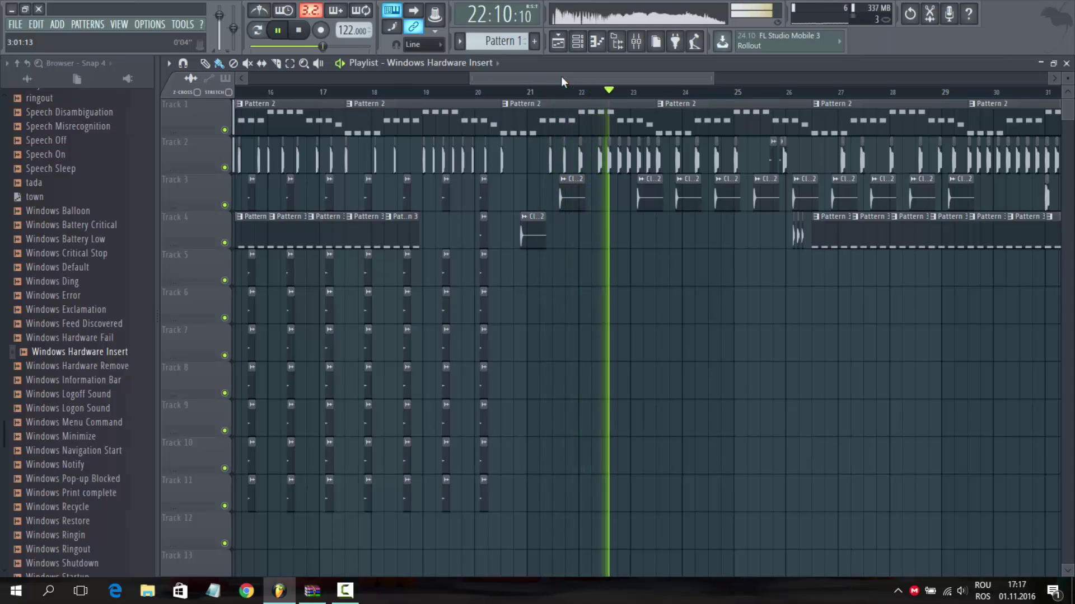
drag(560, 76, 644, 73)
scroll(646, 72, right, 3)
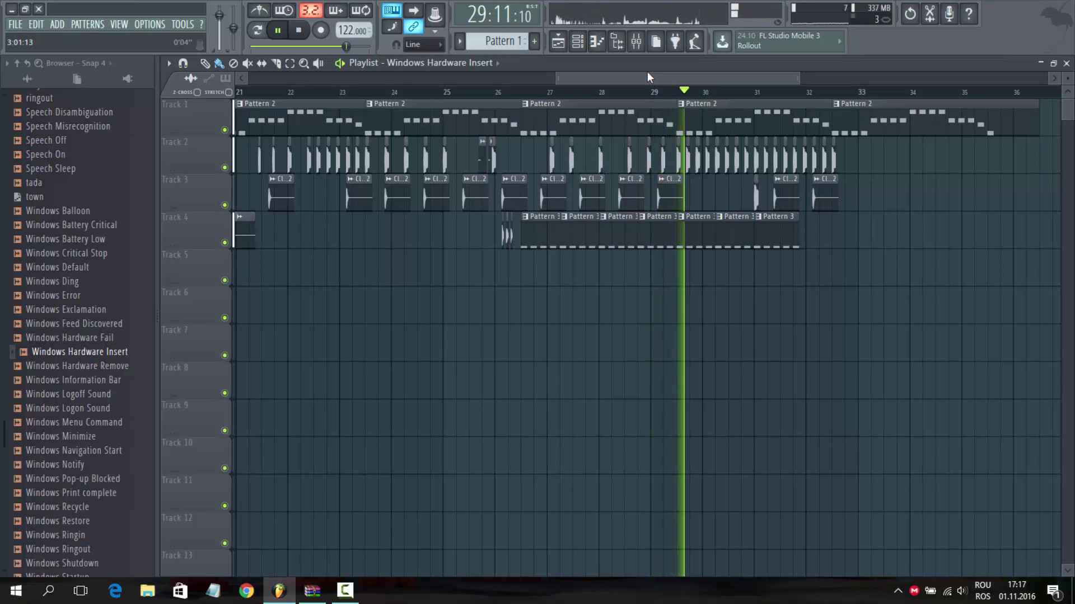
drag(653, 76, 703, 82)
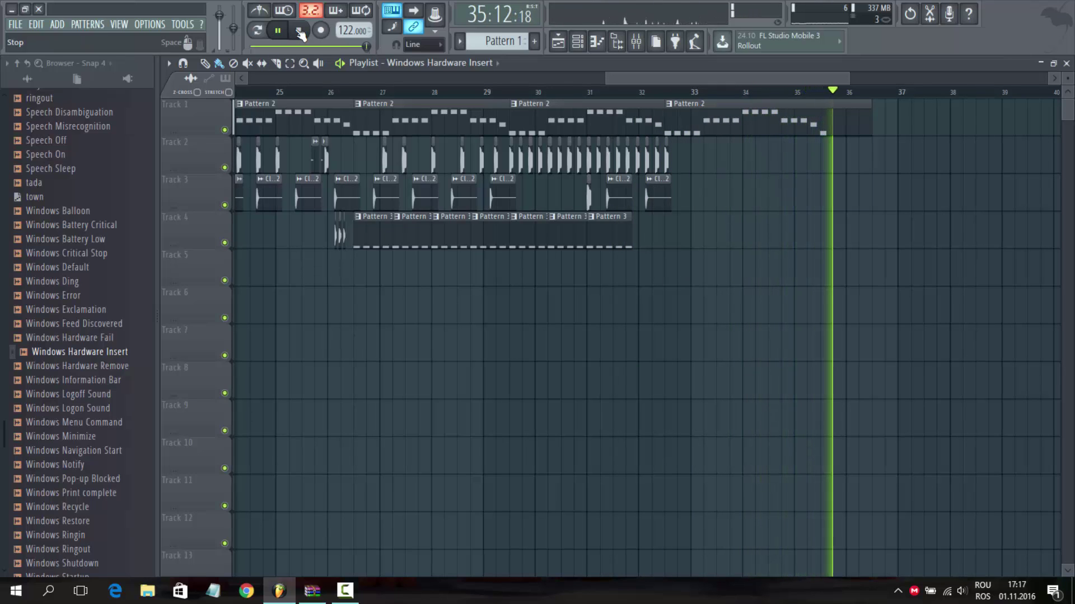
click(299, 32)
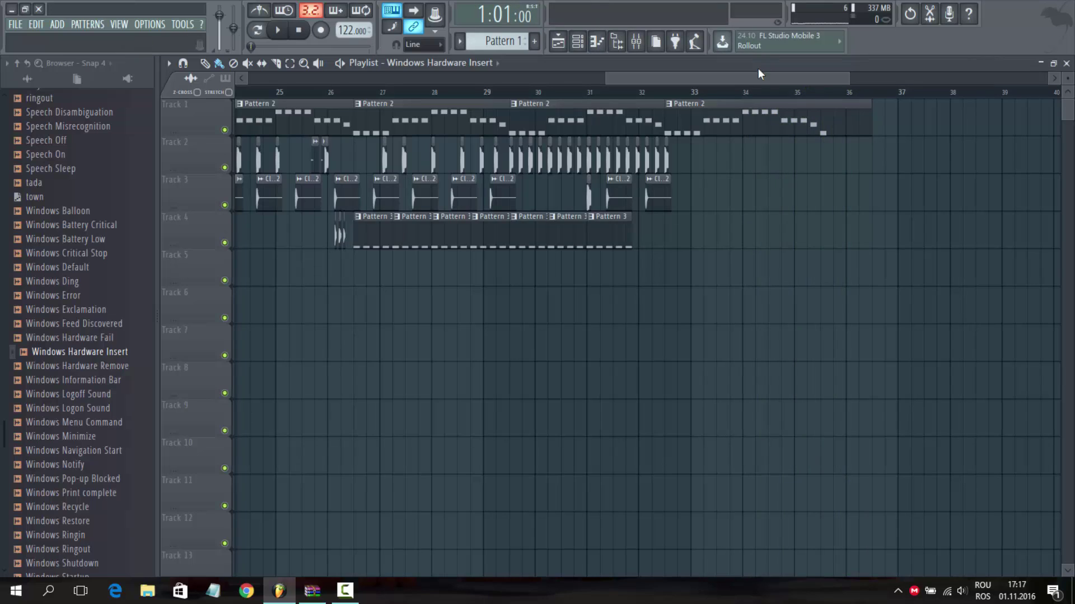
Start an MP3 export to the Desktop and fill the file name with the suggested Windows 7 Dream Cycle project name.
click(16, 25)
mouse_move(97, 138)
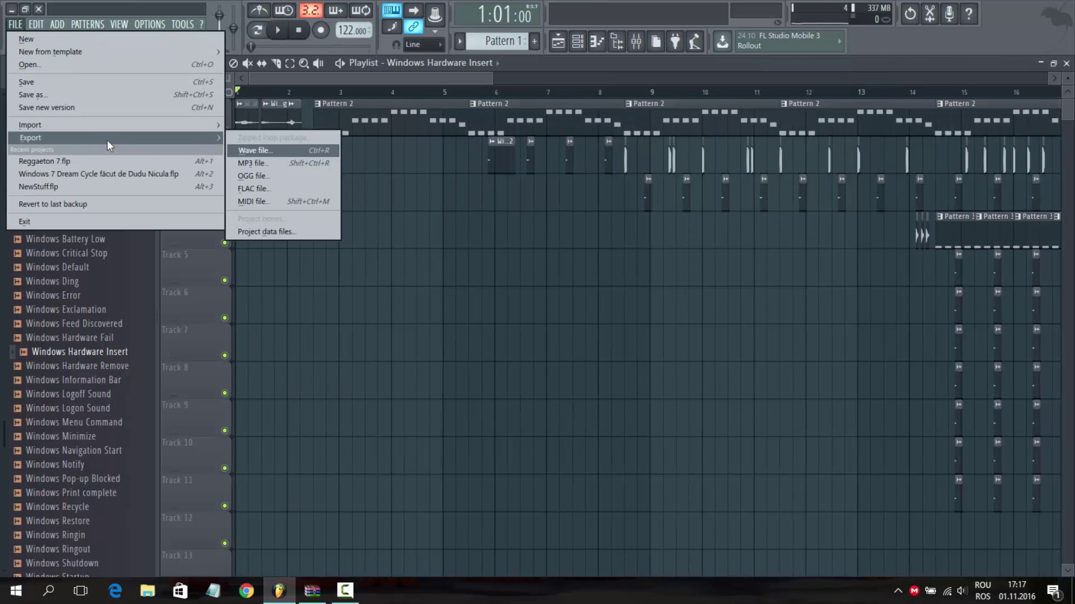
click(271, 163)
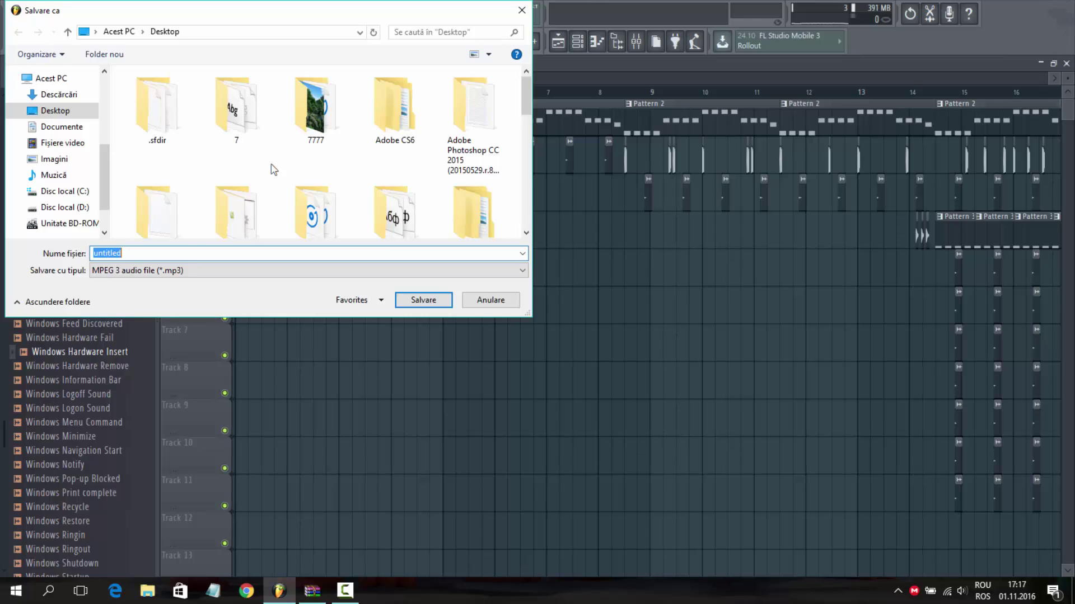
text(Wi)
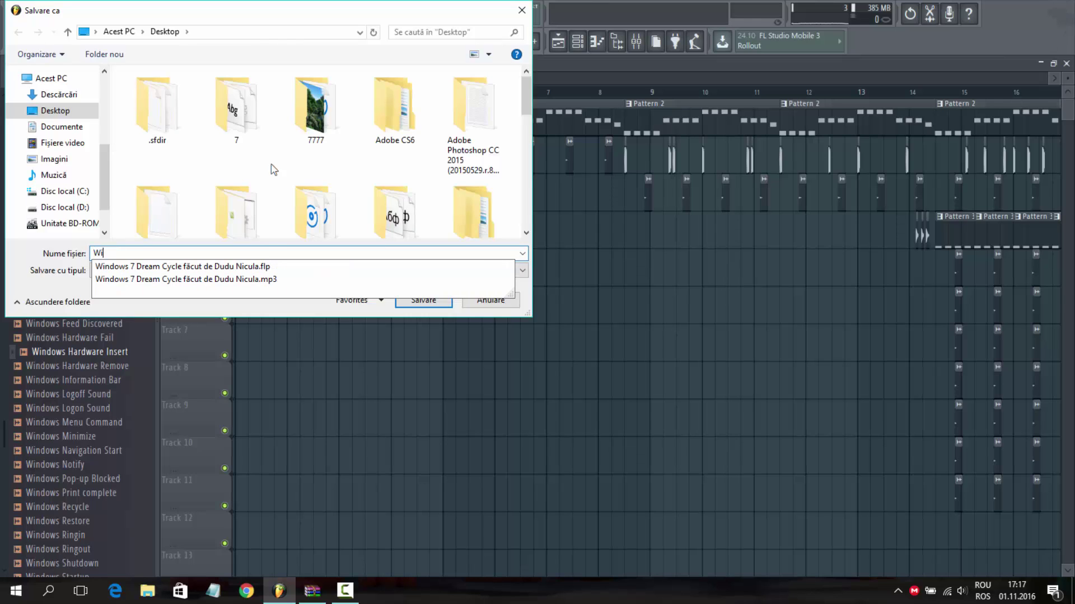
text(n)
key(Down)
key(Down)
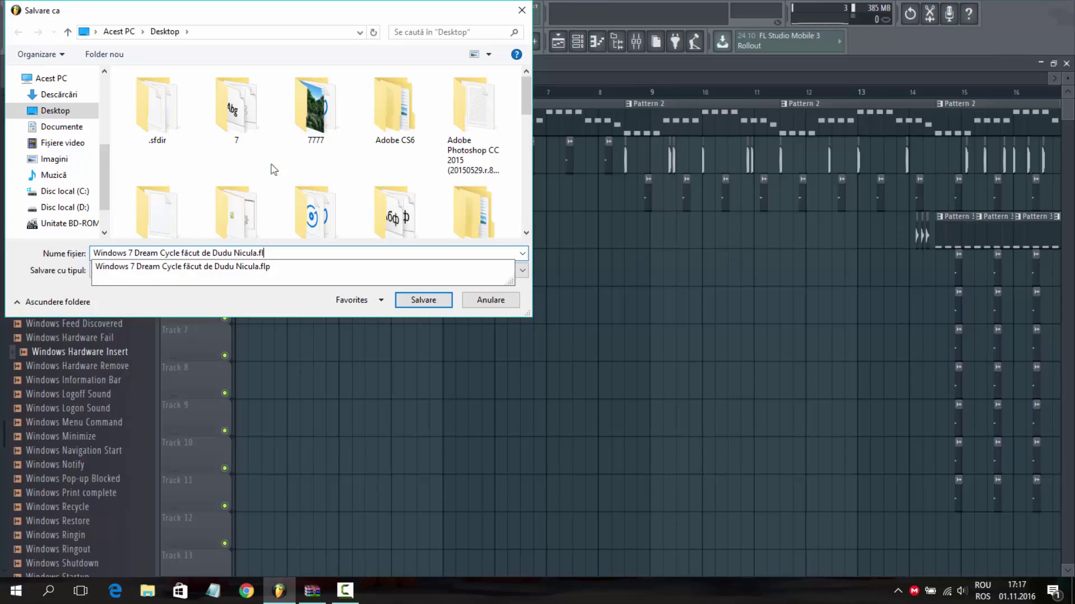
Change the export file name to Windows 7 Rap followed by "făcut de" and the creator's full name, and save it as an MP3.
key(BackSpace)
key(BackSpace)
key(BackSpace)
key(BackSpace)
key(BackSpace)
key(BackSpace)
key(BackSpace)
key(BackSpace)
key(BackSpace)
key(BackSpace)
key(BackSpace)
key(BackSpace)
key(BackSpace)
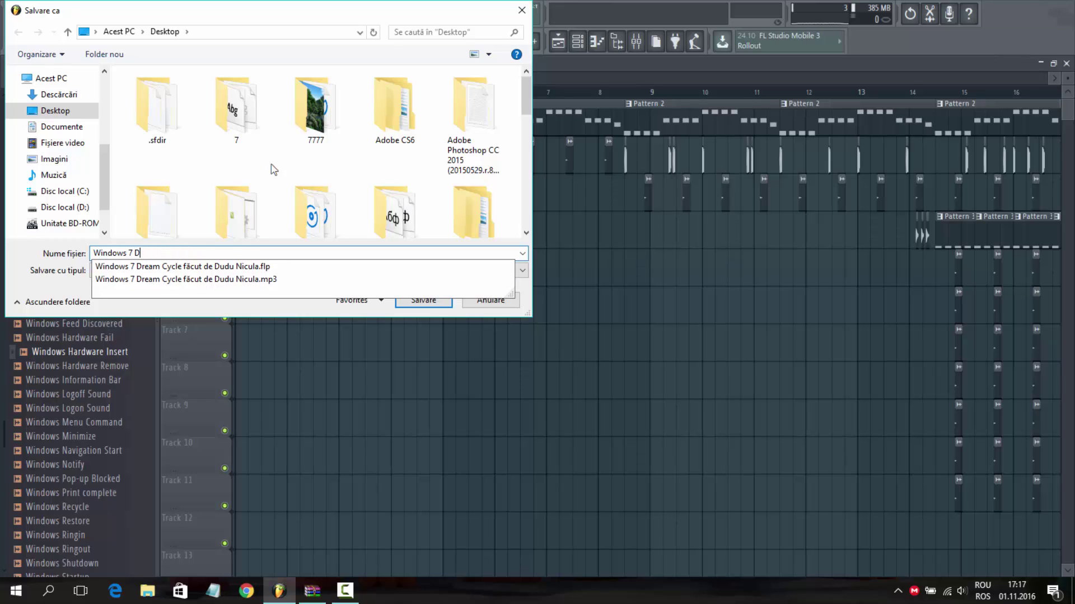
text(Rap făcut de Dudu Nicula)
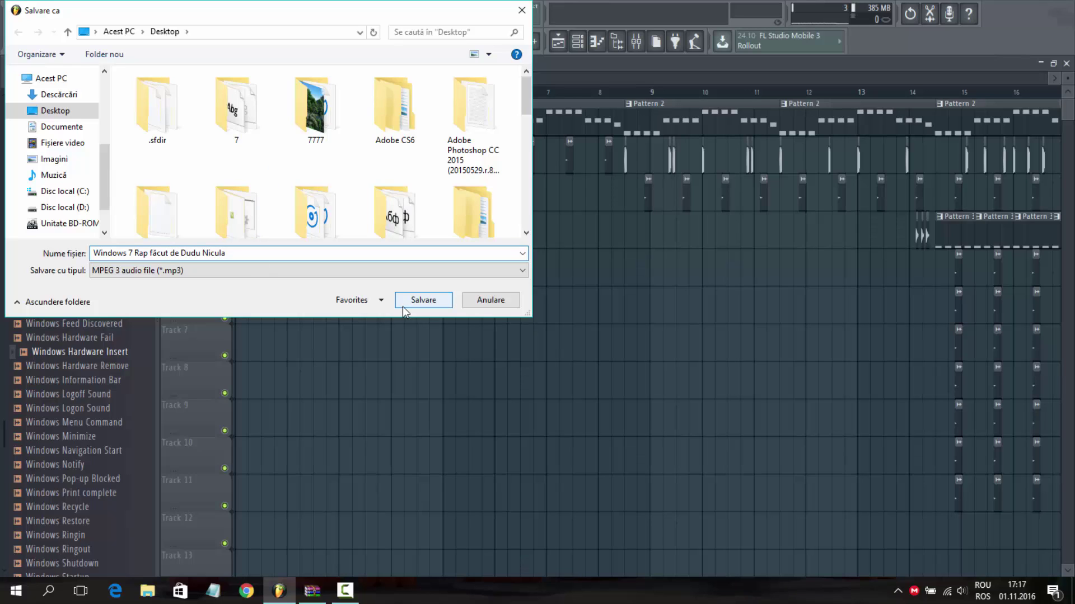
click(403, 305)
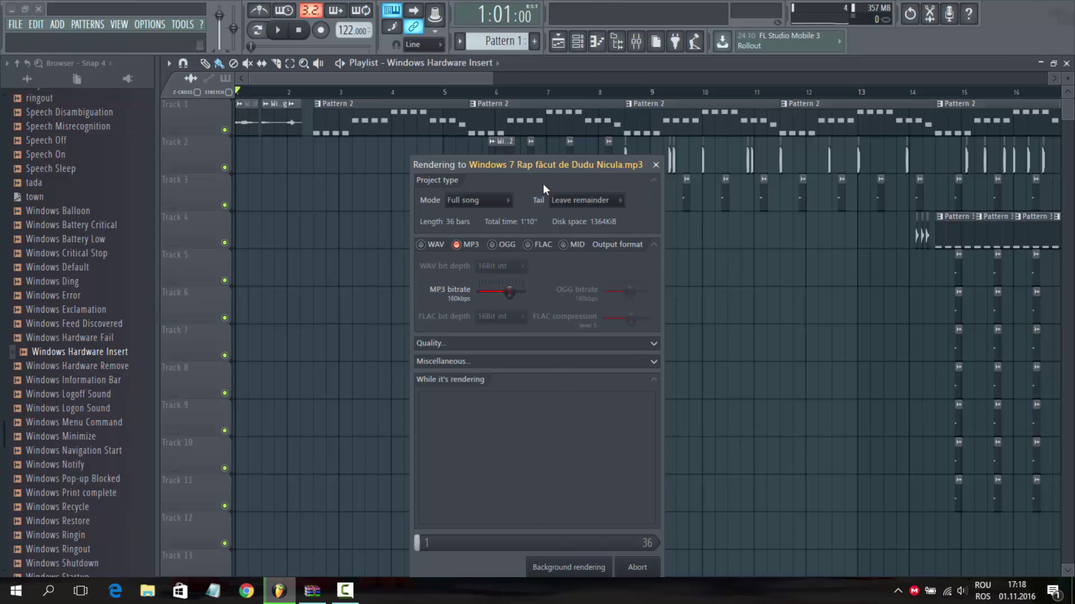
Move the rendering window up so all its controls are within reach, and render the full song to the MP3 file.
drag(532, 160, 531, 94)
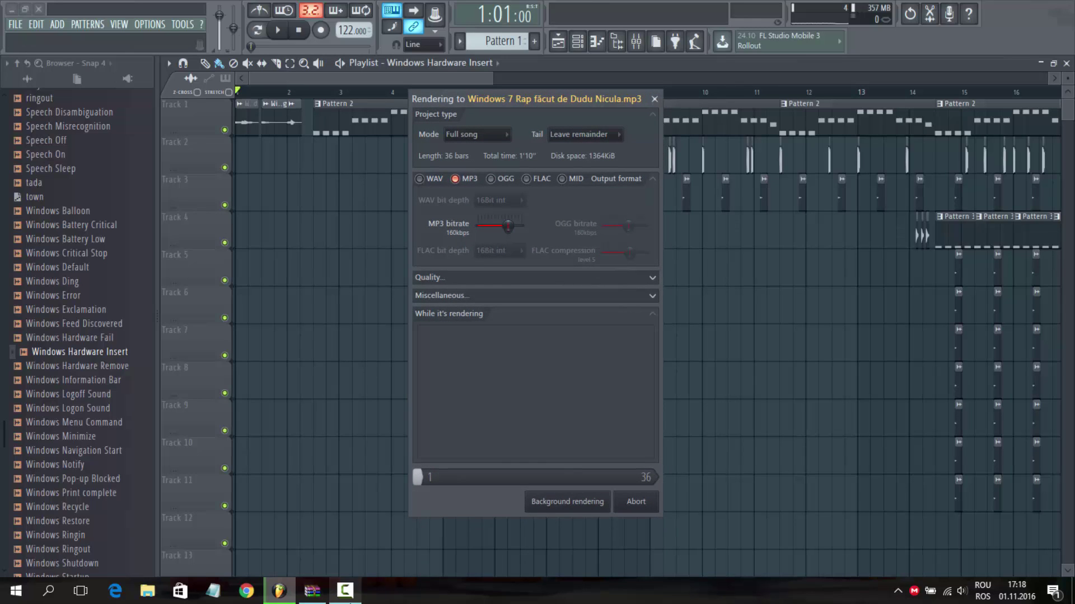
click(345, 591)
click(770, 518)
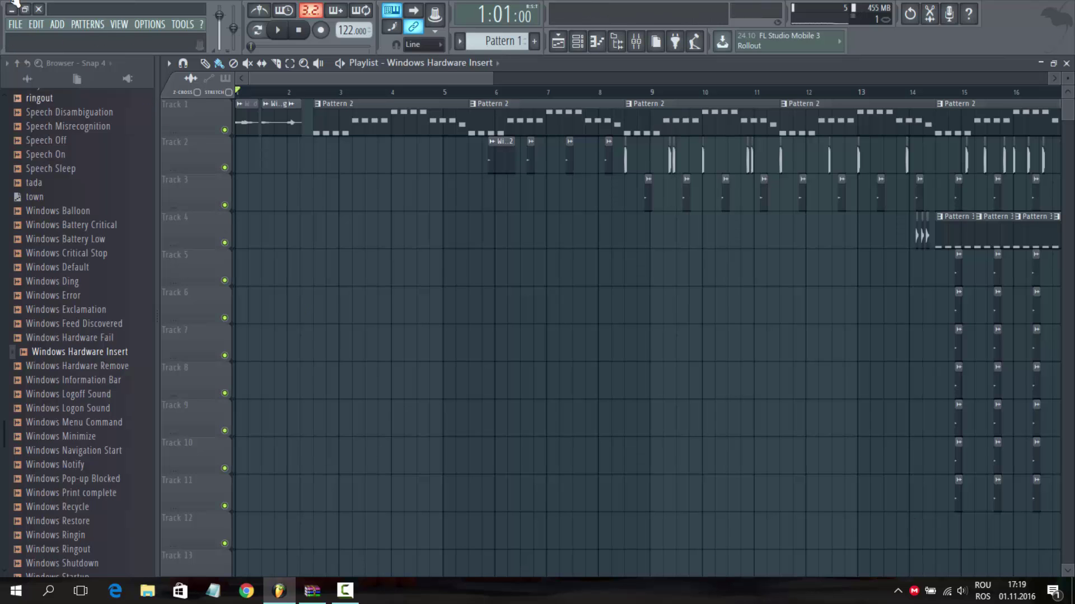
Minimize FL Studio and the WinRAR archive window, and play the exported Windows 7 Rap MP3 from the desktop in Groove Music.
click(11, 9)
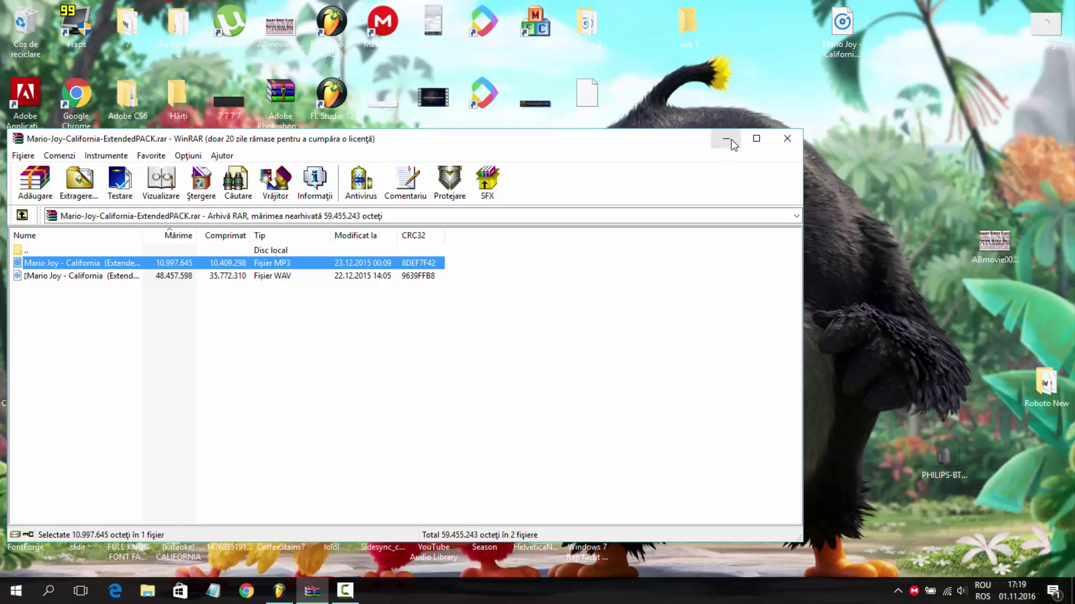
click(722, 139)
click(586, 529)
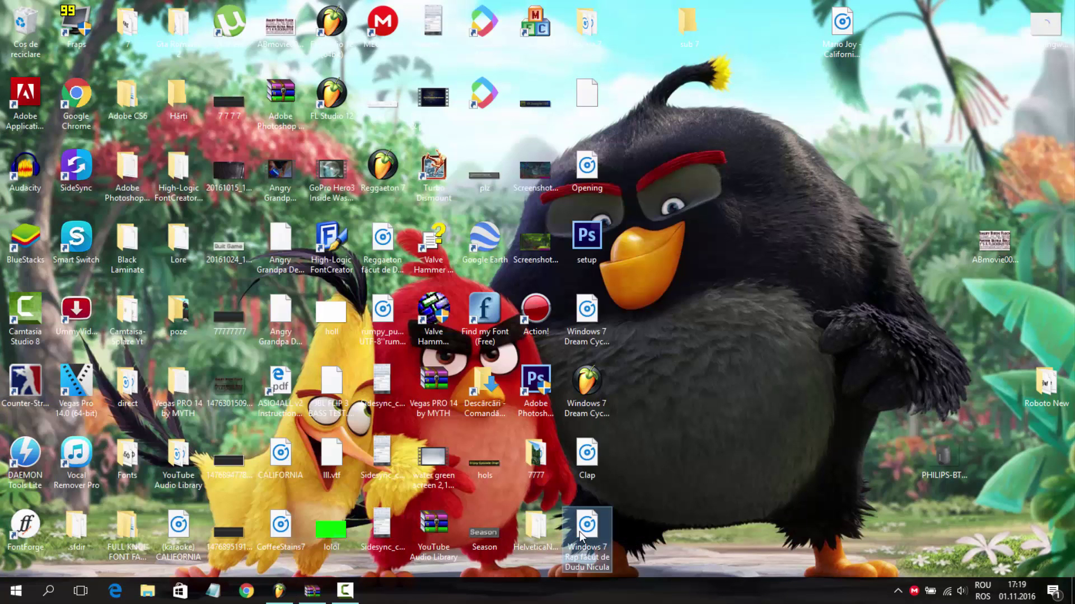
double_click(580, 532)
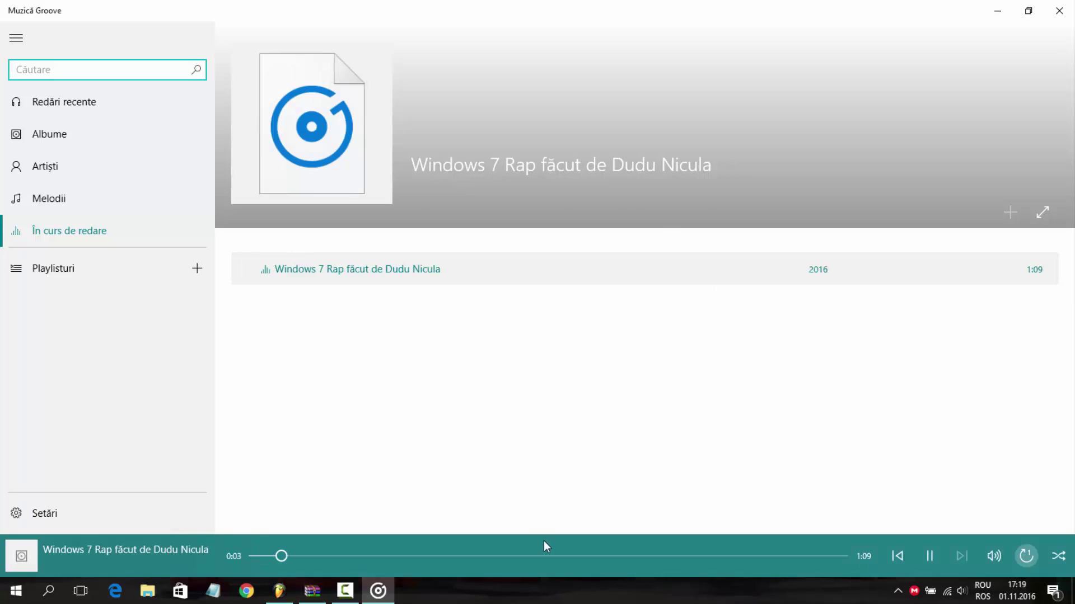
Listen to the MP3 from about its middle and near its end, and close the player and the advertising browser window.
click(545, 556)
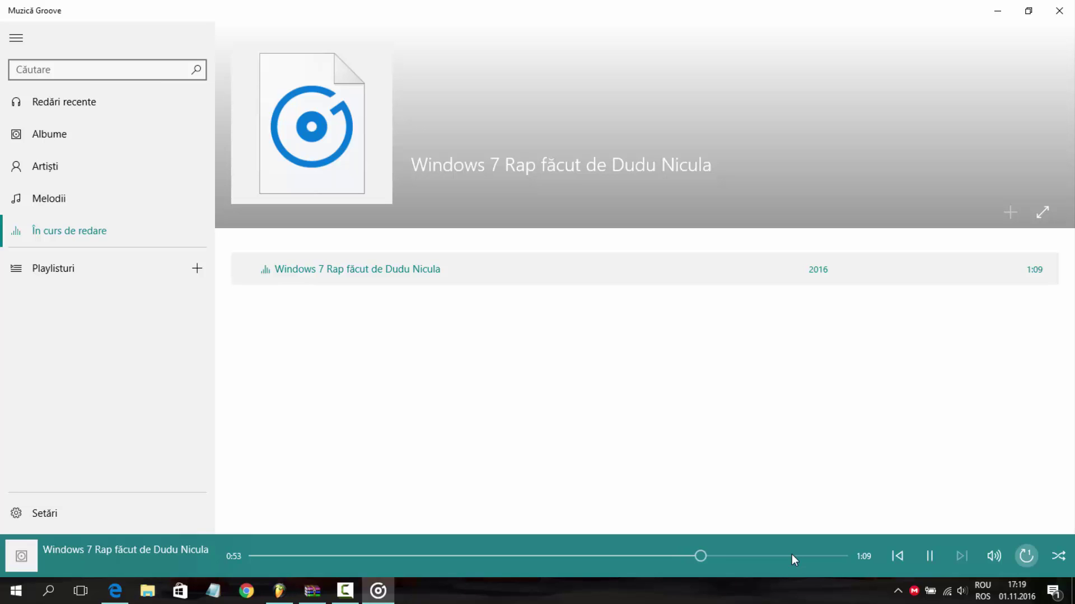
click(795, 555)
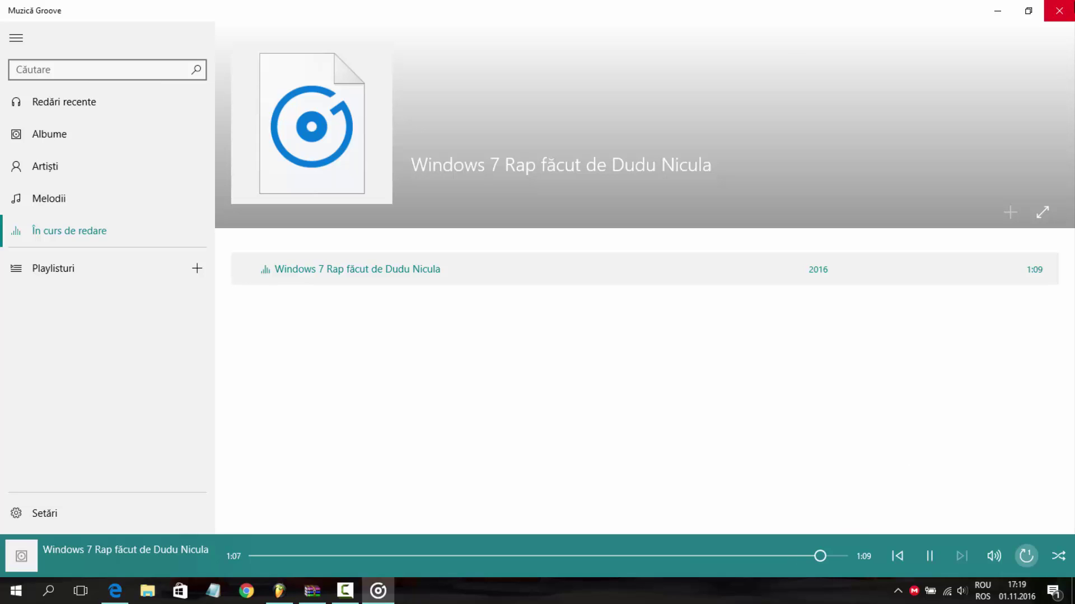
click(1059, 10)
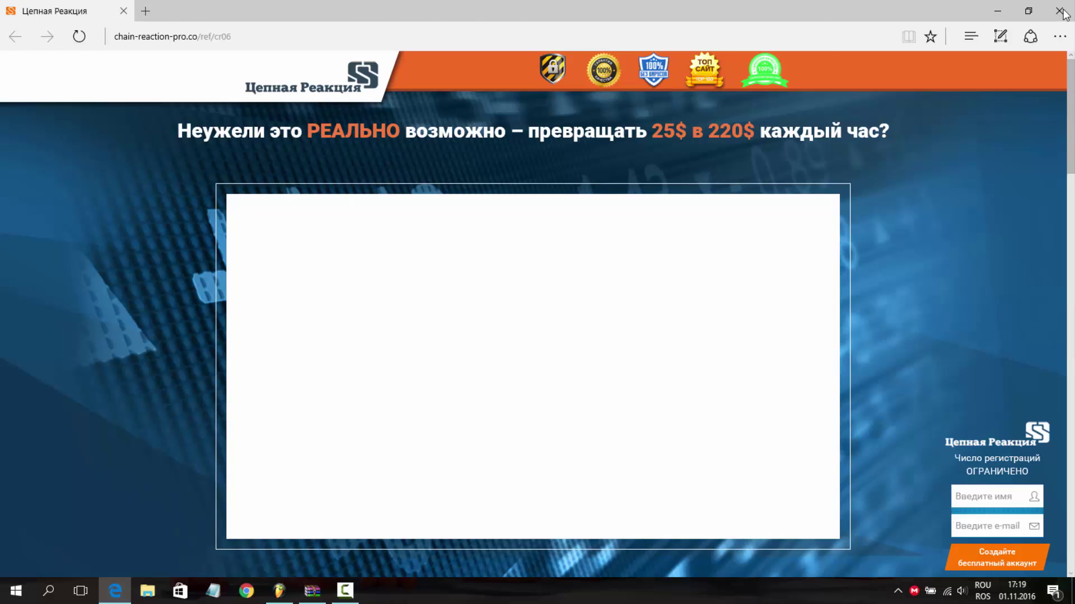
click(1062, 13)
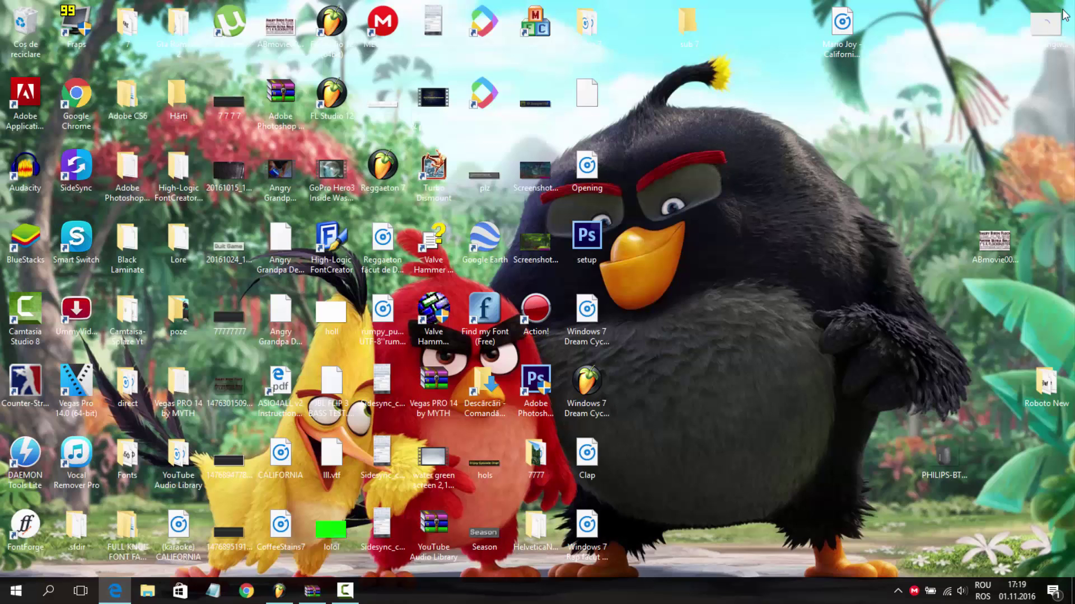
Switch back to FL Studio, start saving the project to the Desktop, and fill the file name with the suggested Windows 7 Rap MP3 name.
click(289, 593)
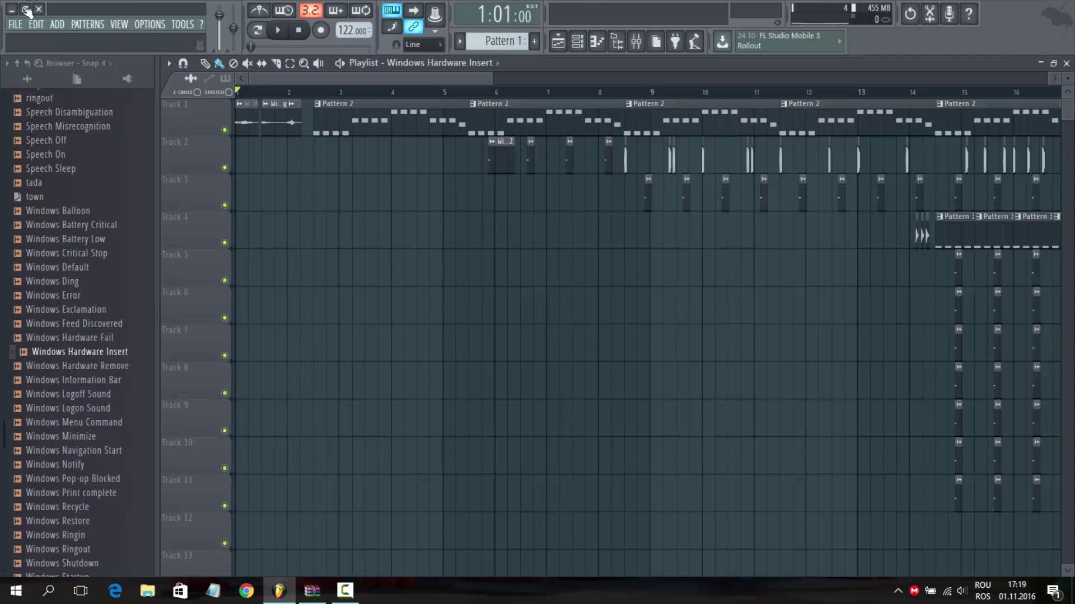
click(17, 24)
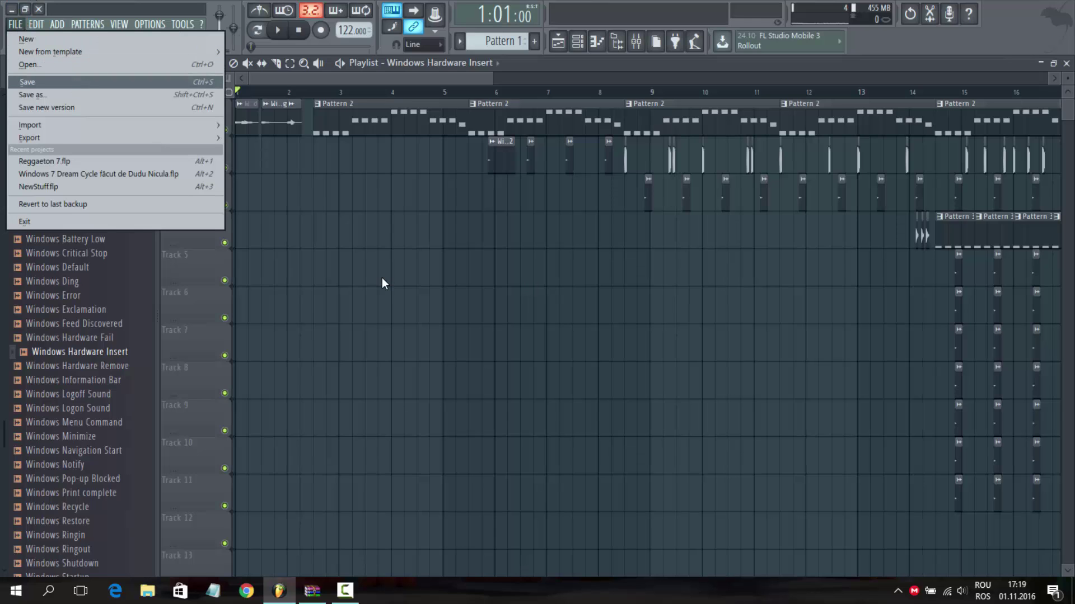
key(Return)
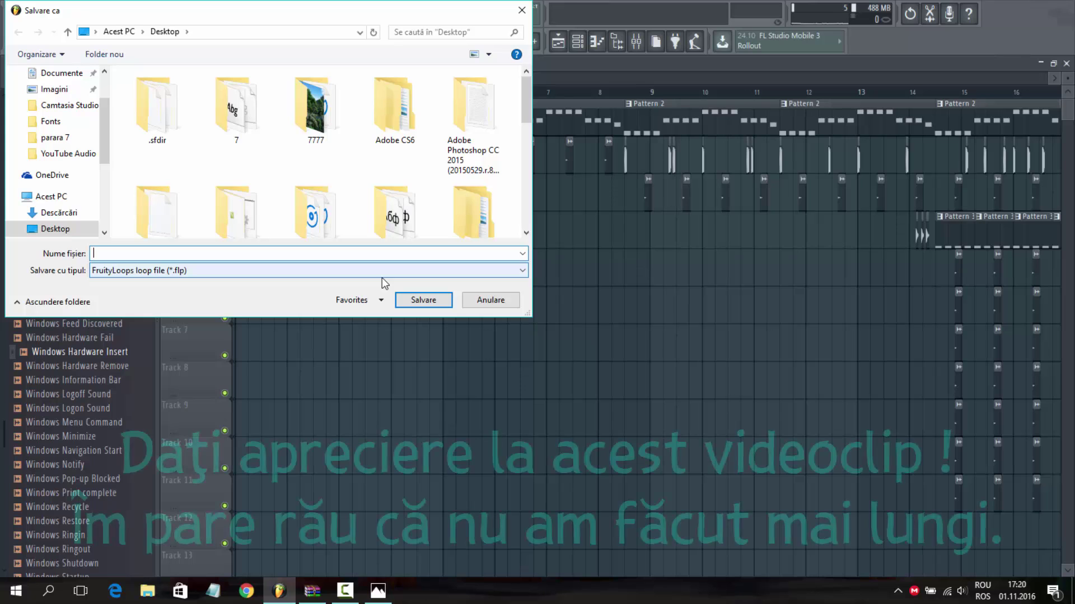
text(F)
key(BackSpace)
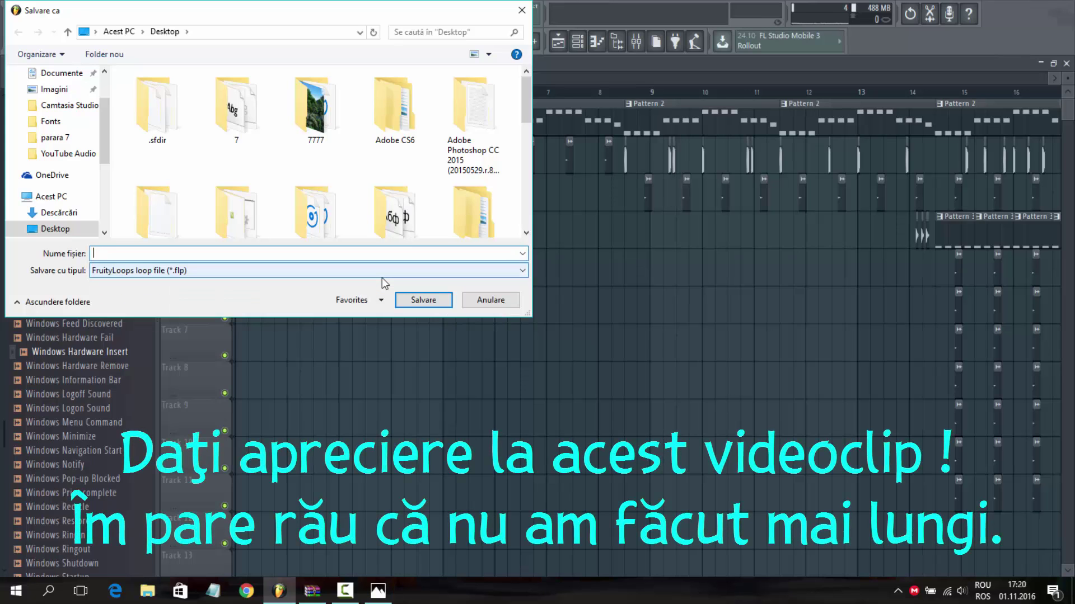
text(R)
key(BackSpace)
text(Wi)
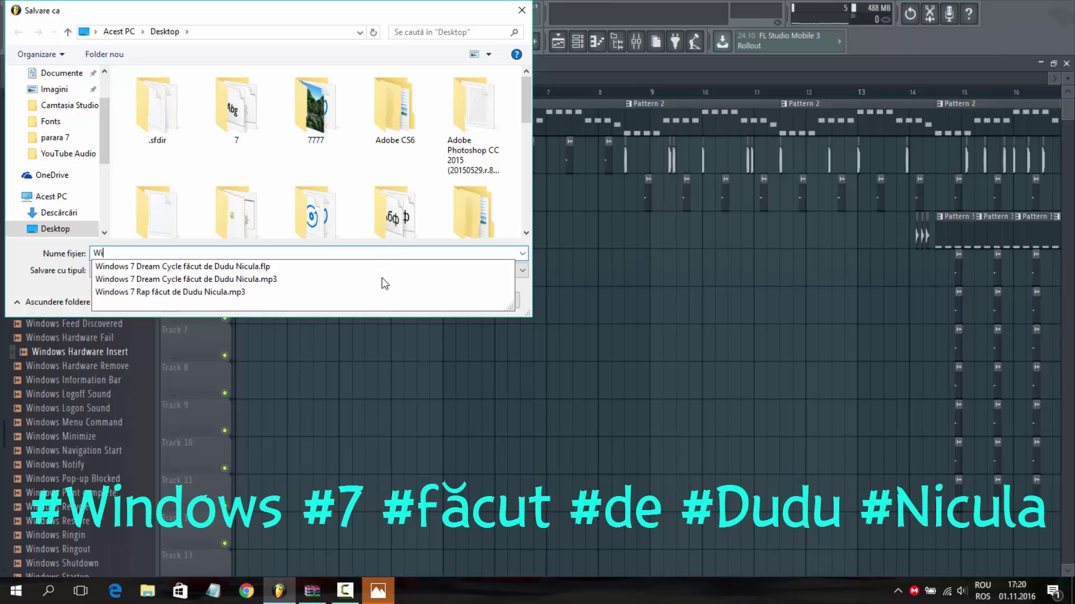
key(Down)
key(Down)
key(Down)
Replace the file name's mp3 extension with .flp, save the project, and close FL Studio.
key(BackSpace)
key(BackSpace)
key(BackSpace)
key(BackSpace)
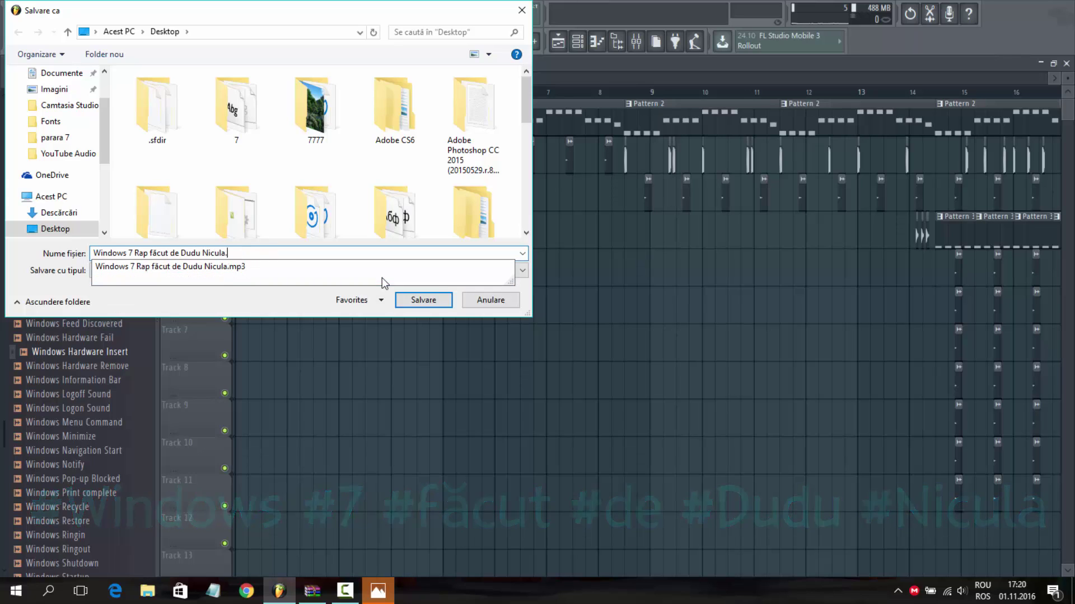
text(.flp)
key(Return)
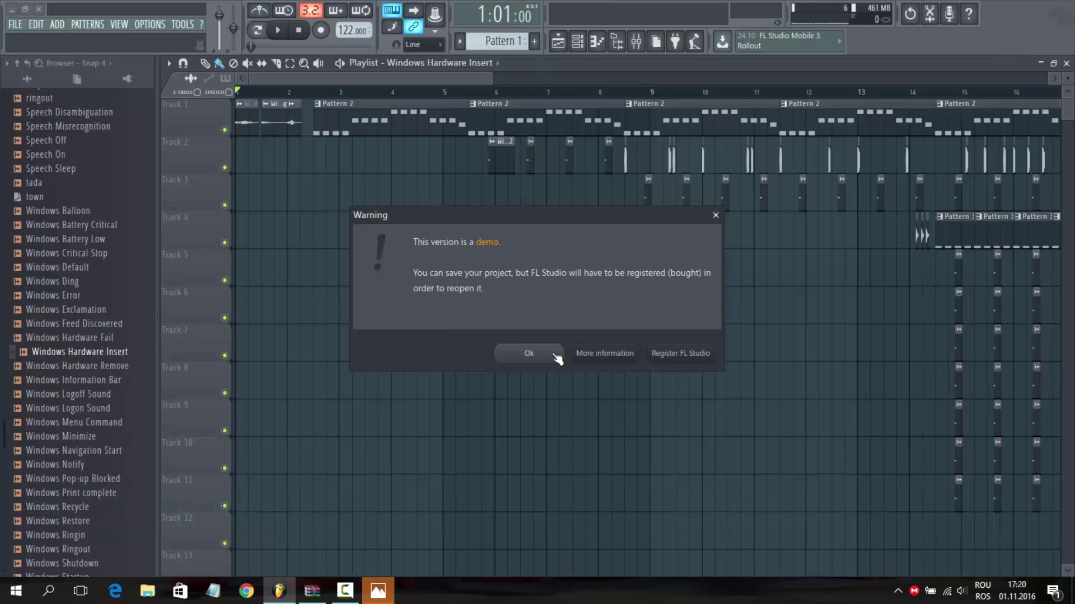
click(557, 359)
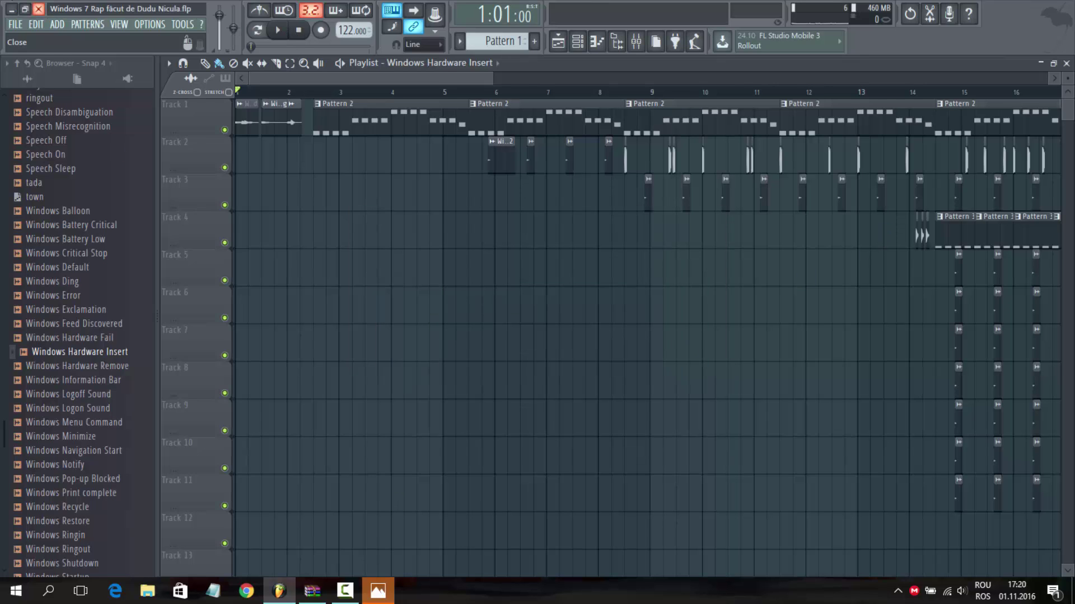
click(38, 9)
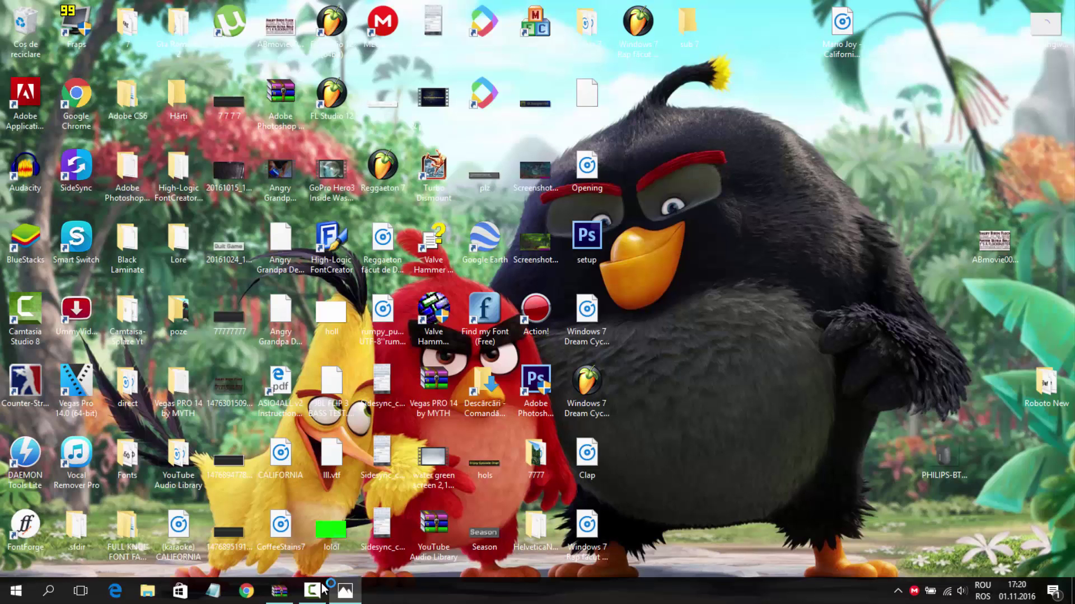